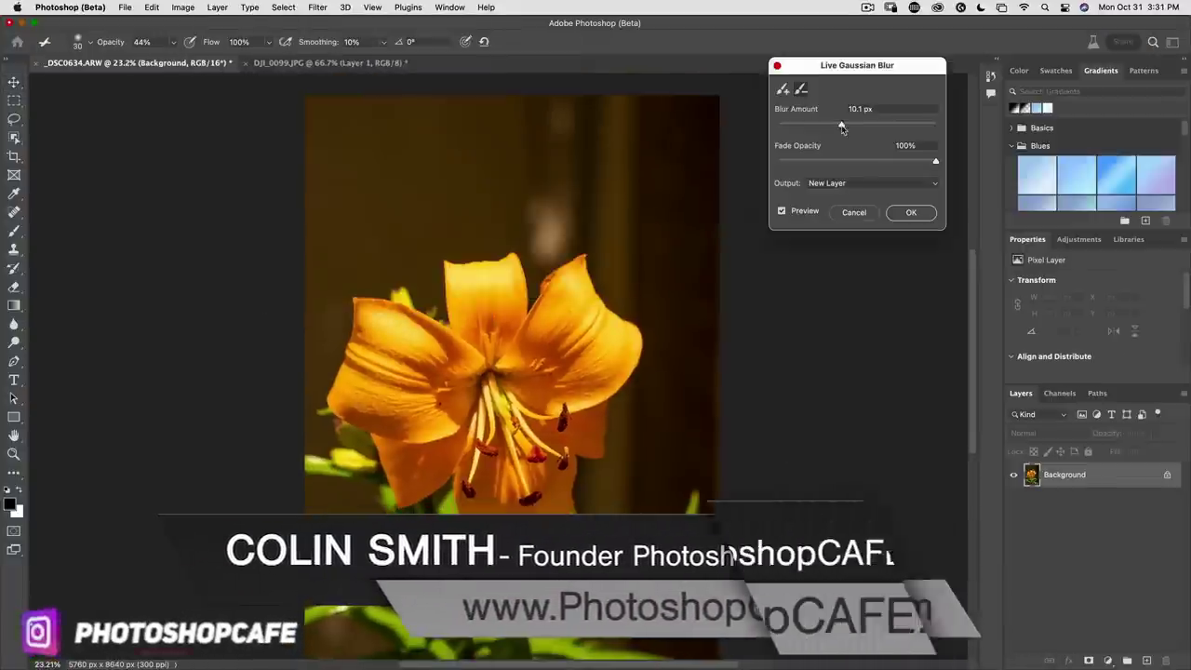
Increase the lily's blur, drag a radial gradient from the flower centre, and open Creative Cloud apps
drag(843, 128, 867, 125)
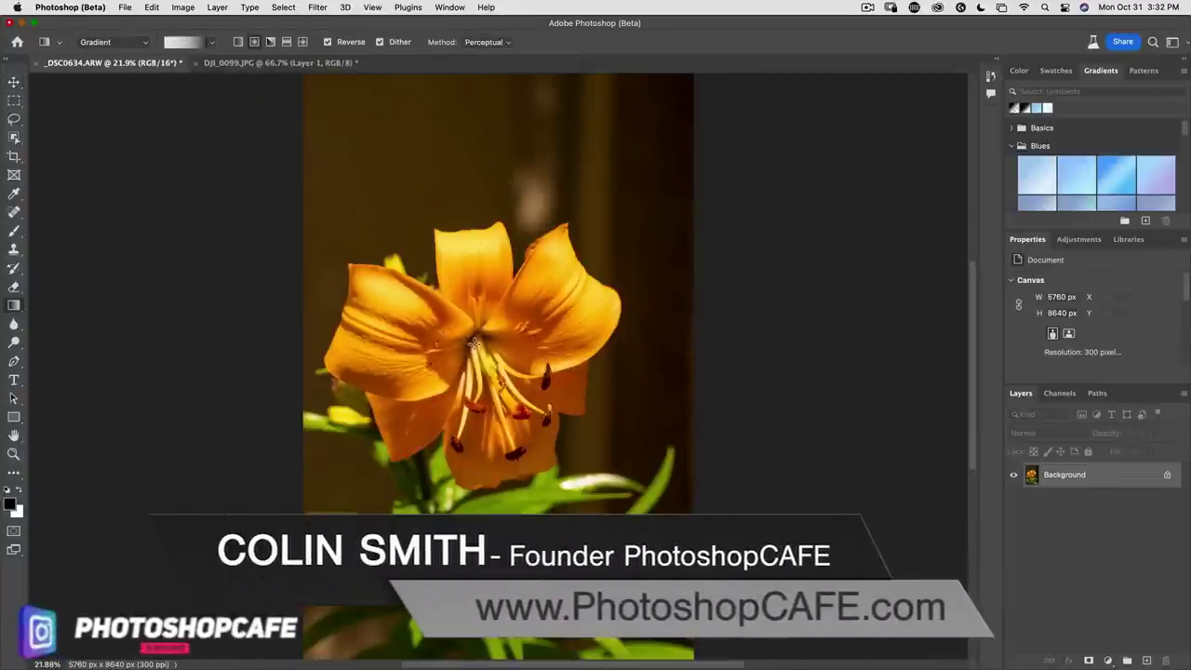
drag(476, 344, 646, 404)
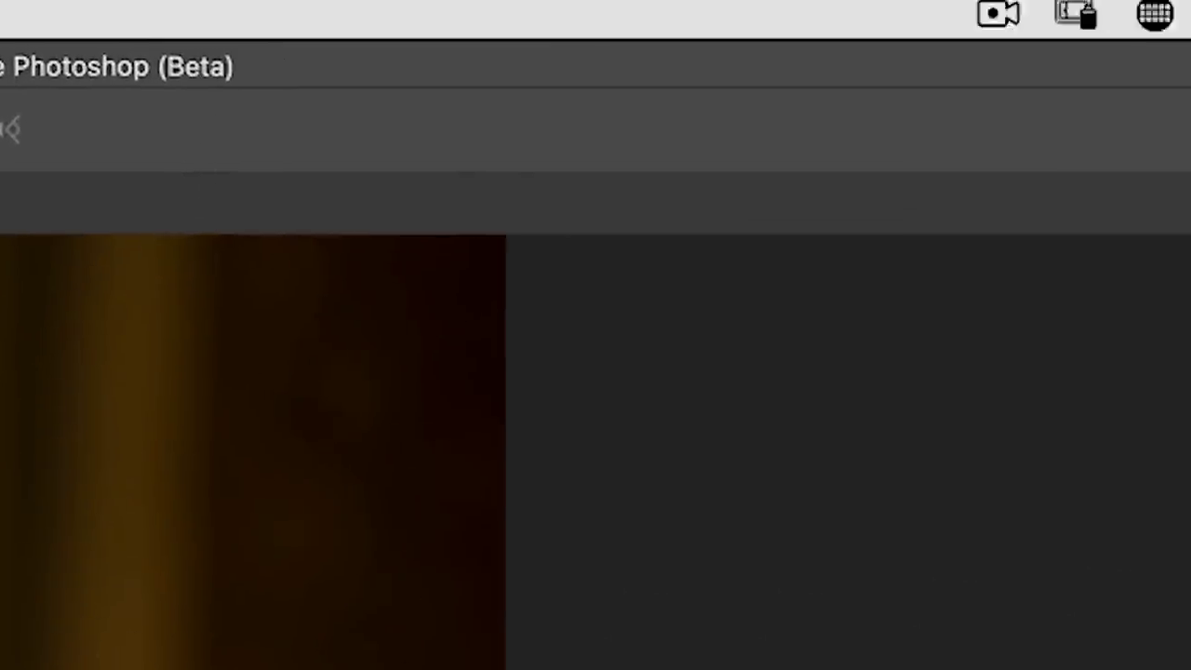
click(1085, 21)
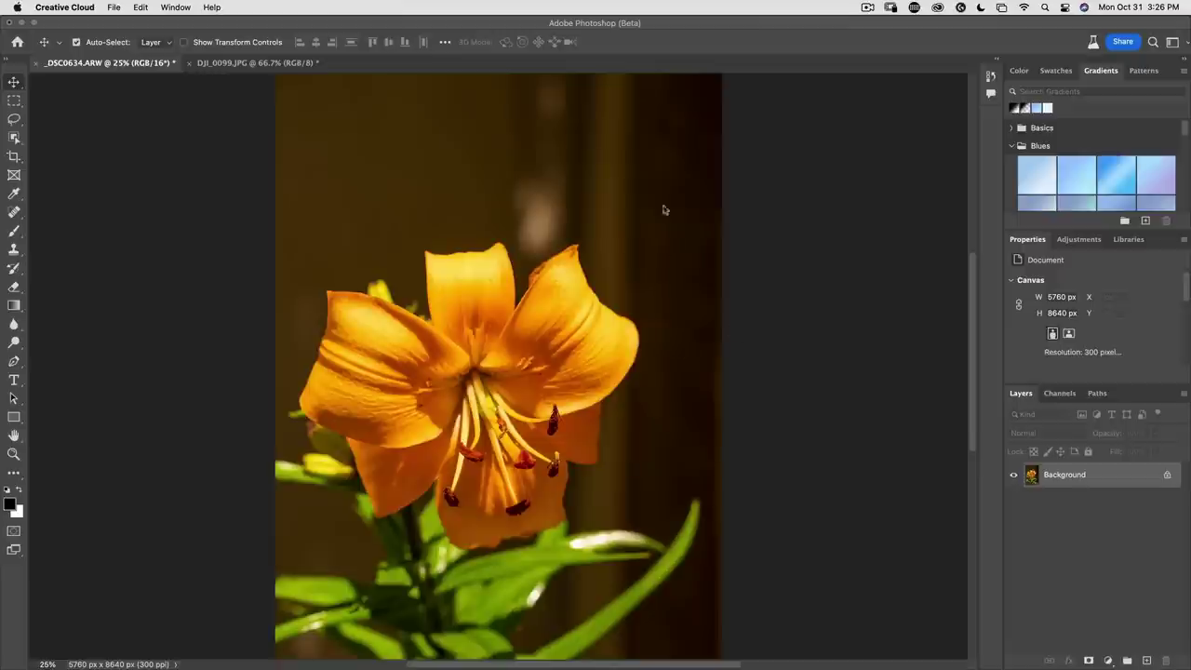
Switch to DJI_0099.JPG and start Filter > Blur > Live Gaussian Blur, previewing 18.8 px
click(263, 67)
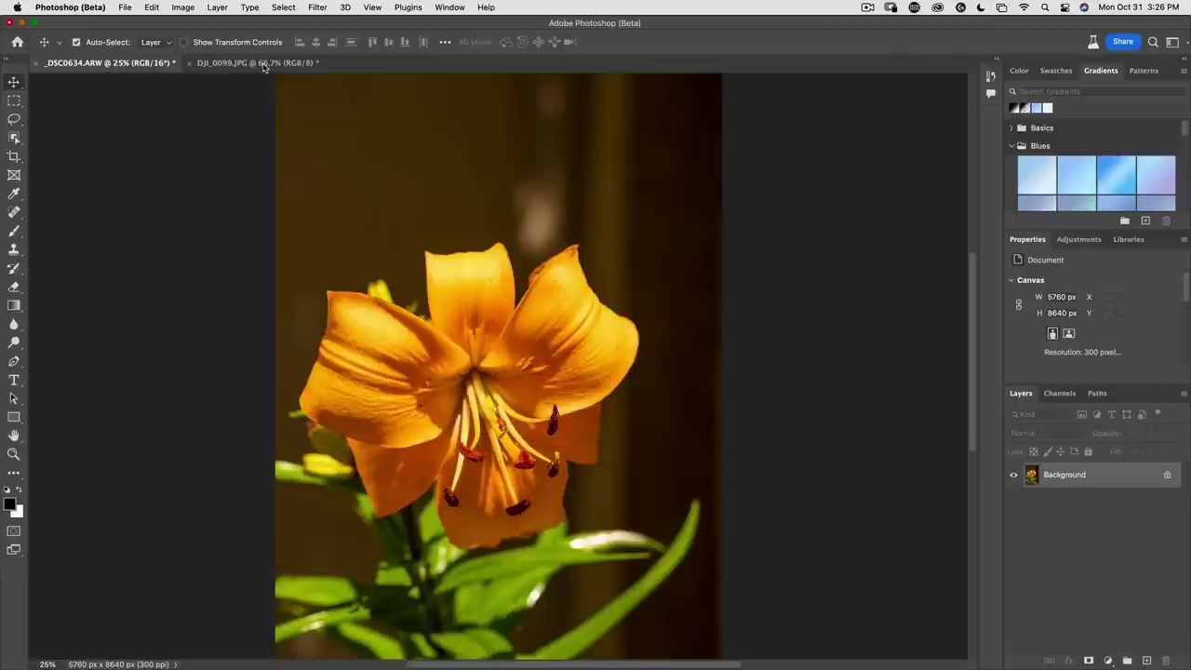
click(264, 64)
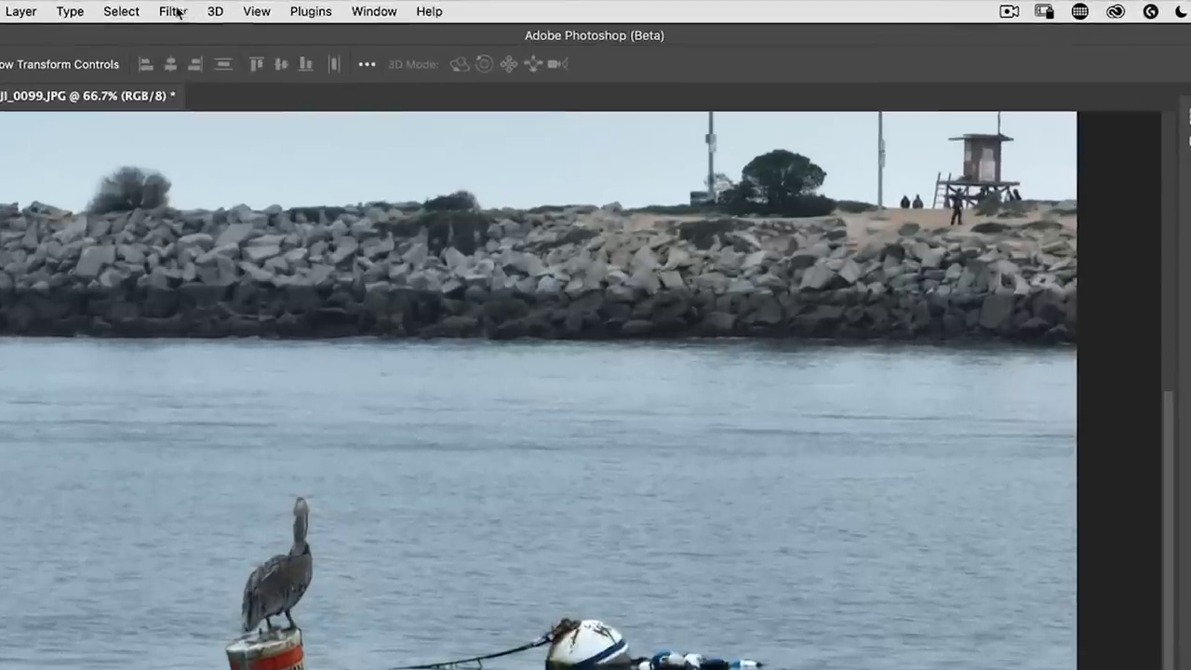
click(176, 12)
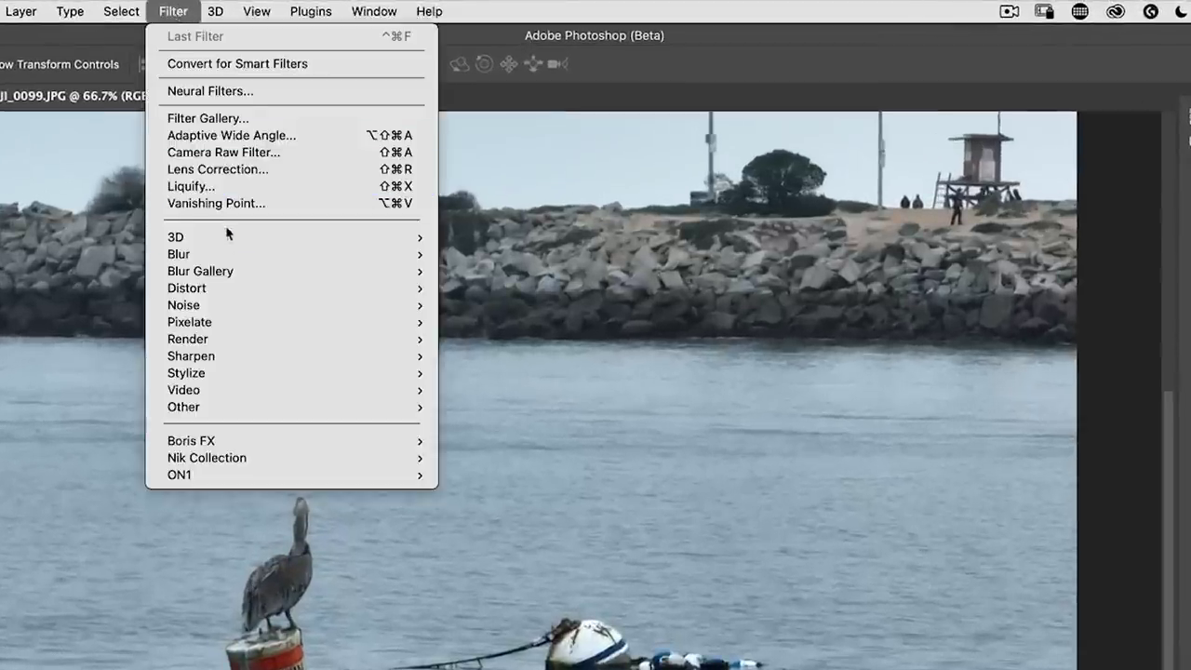
mouse_move(228, 254)
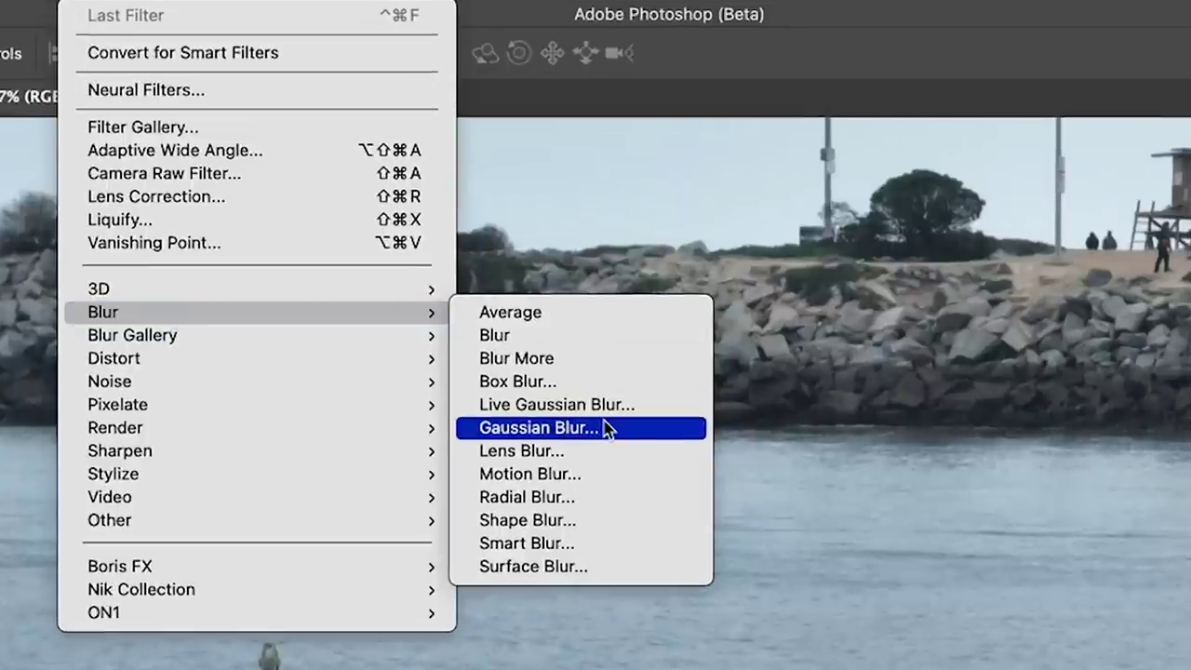
click(612, 405)
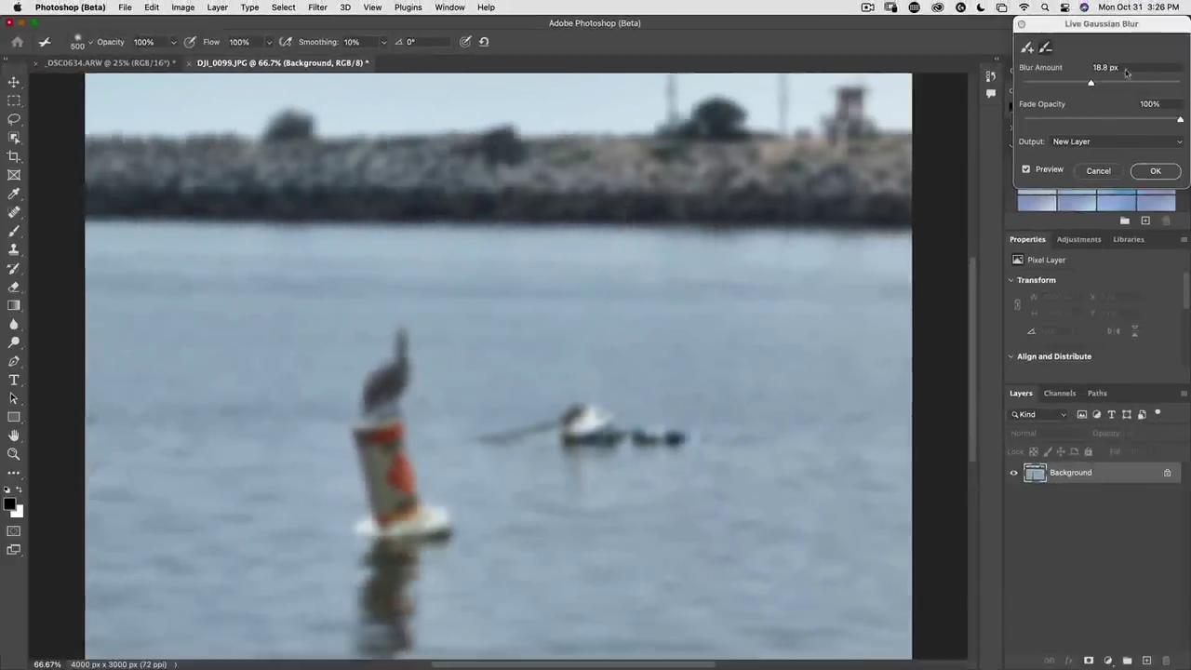
Lower the pelican's live blur amount to 7.2 px and set the blur brush opacity to 48%
drag(1129, 22, 837, 95)
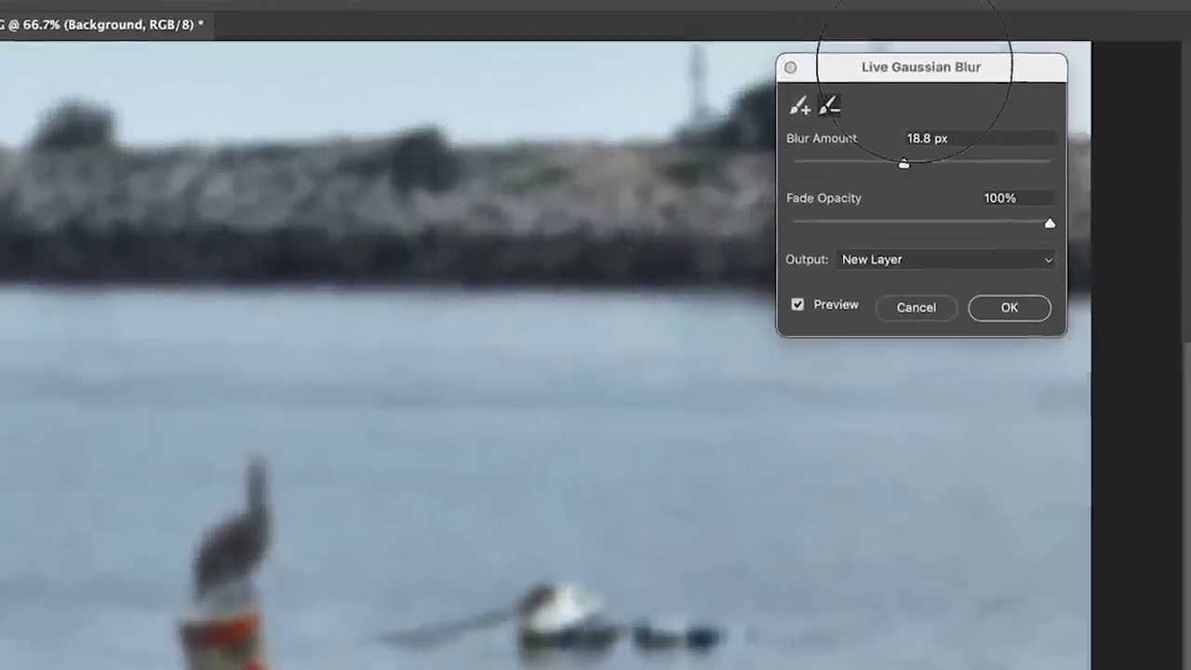
drag(915, 70, 997, 32)
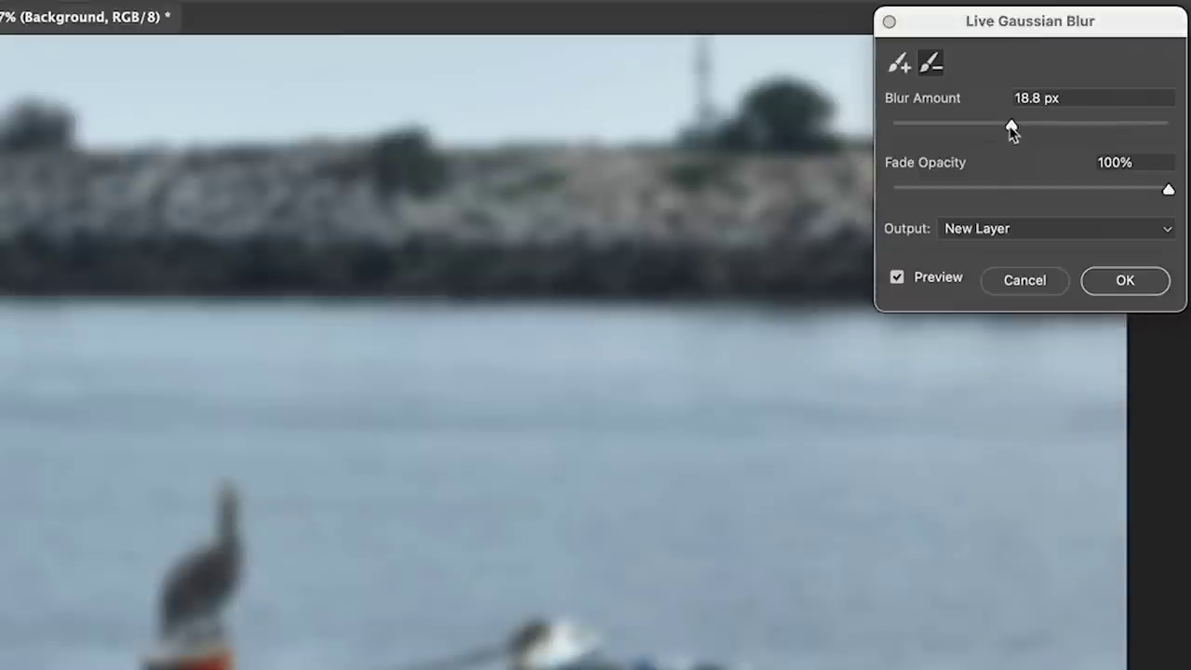
drag(1013, 132, 984, 131)
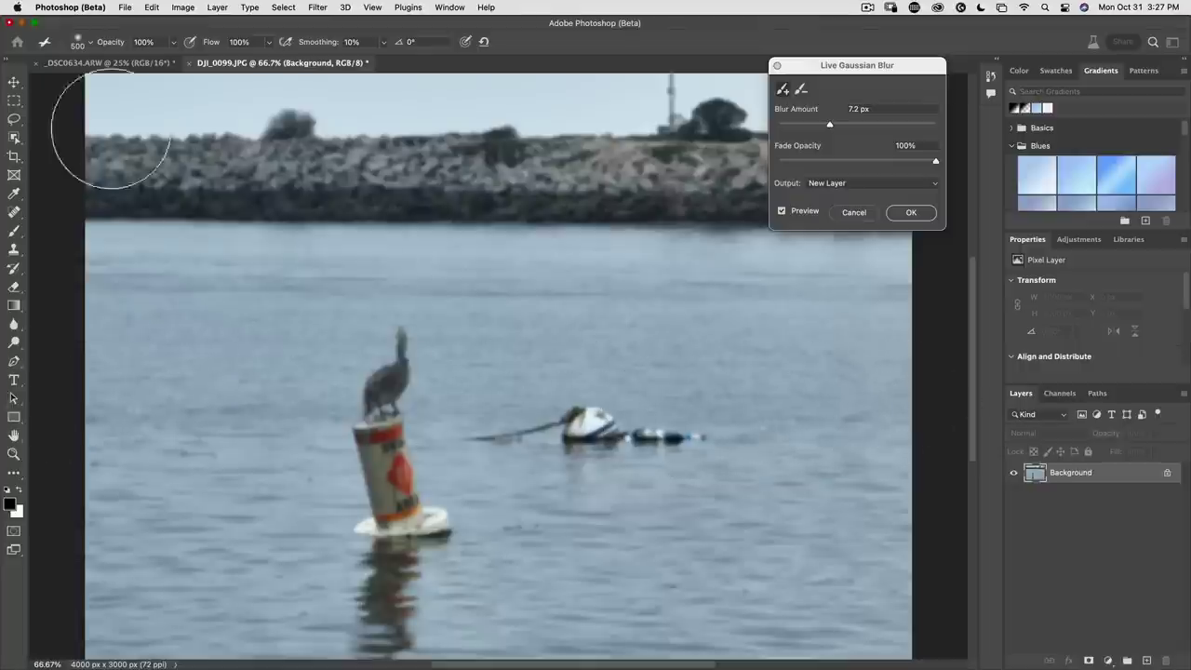
drag(118, 48, 82, 45)
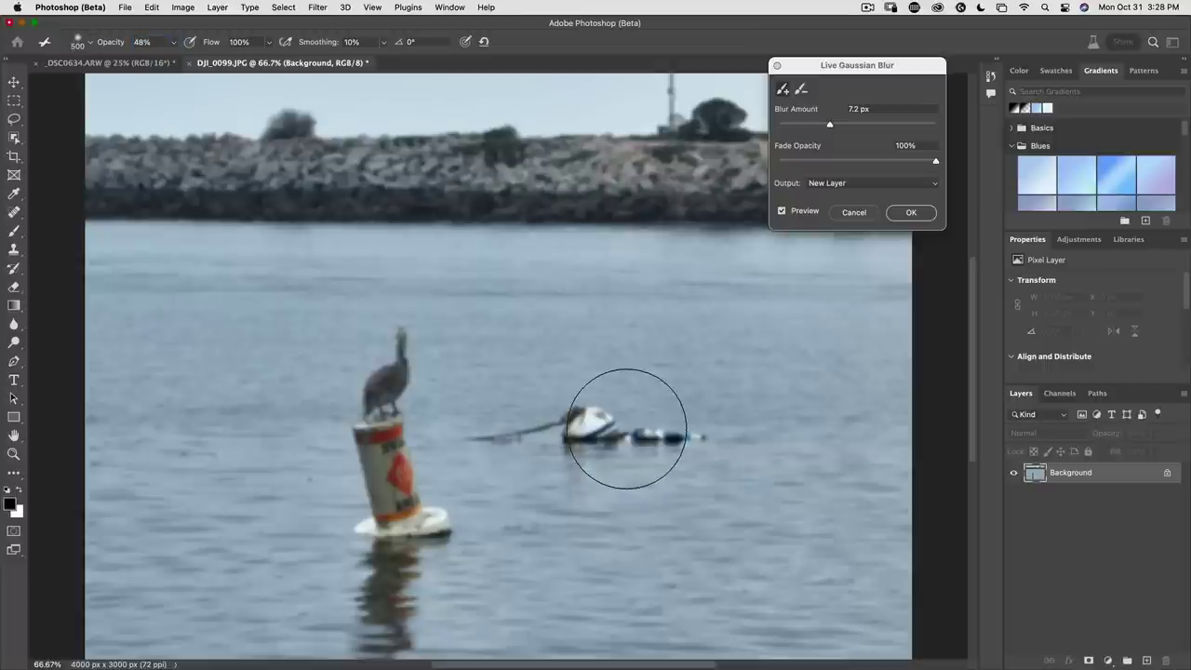
Resize the blur brush with the bracket keys to 800 px and check its size and hardness settings
key(bracketright)
key(bracketright)
key(bracketright)
key(bracketright)
key(bracketright)
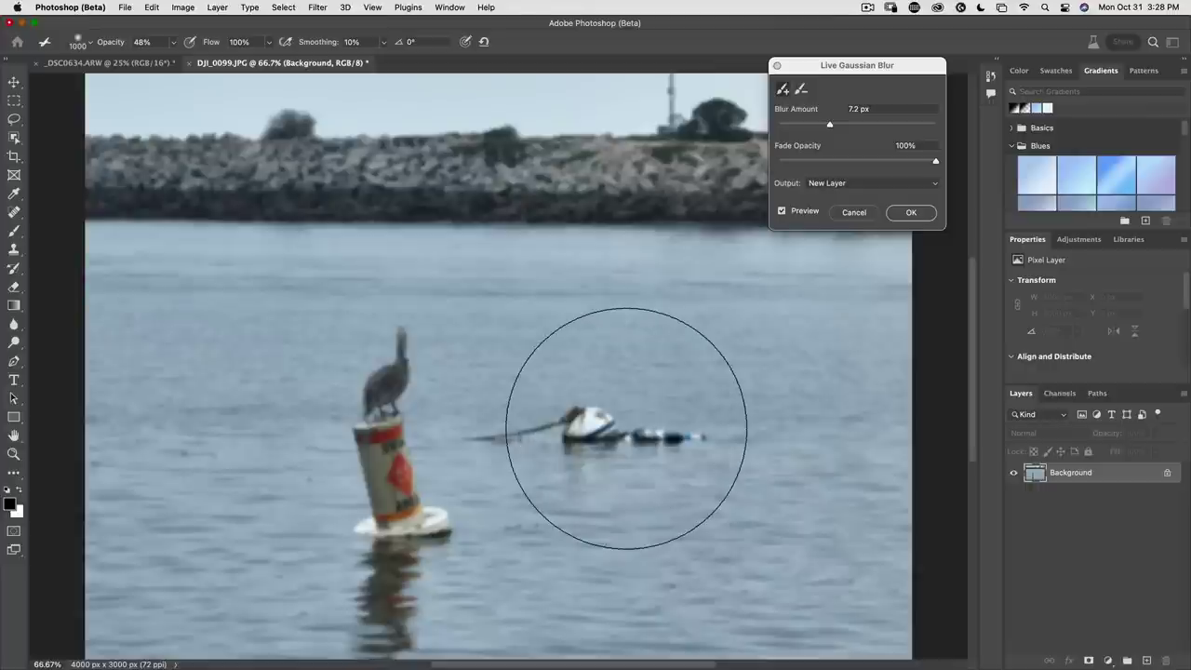
key(bracketleft)
key(bracketleft)
key(bracketleft)
key(bracketleft)
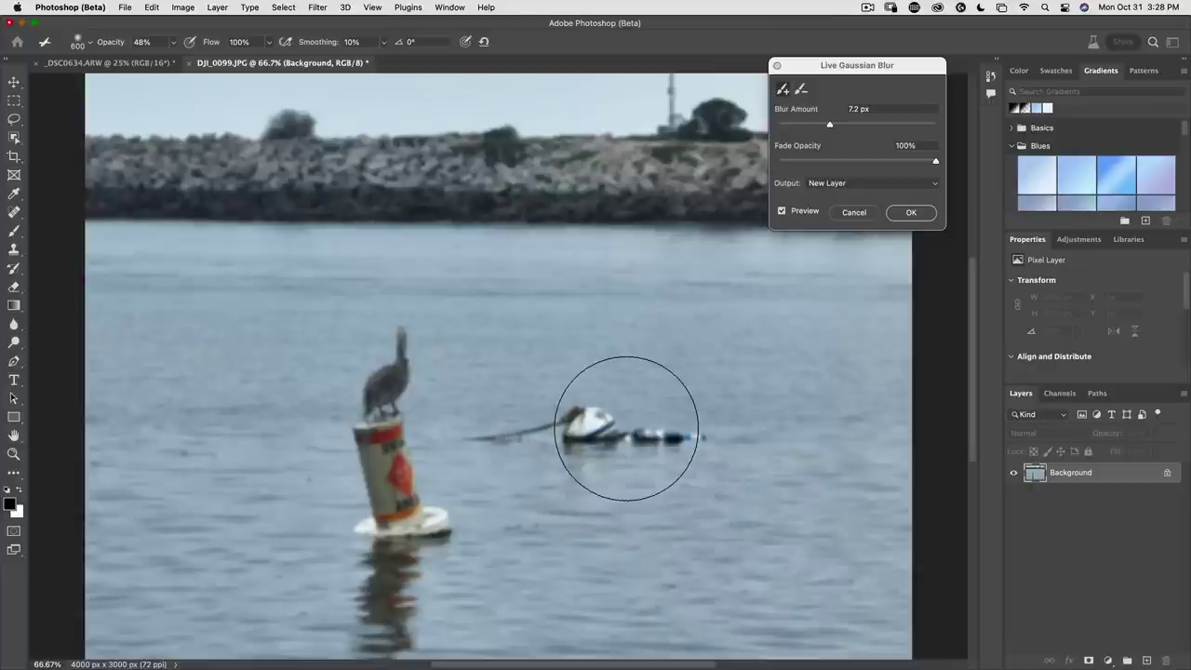
key(bracketright)
key(bracketright)
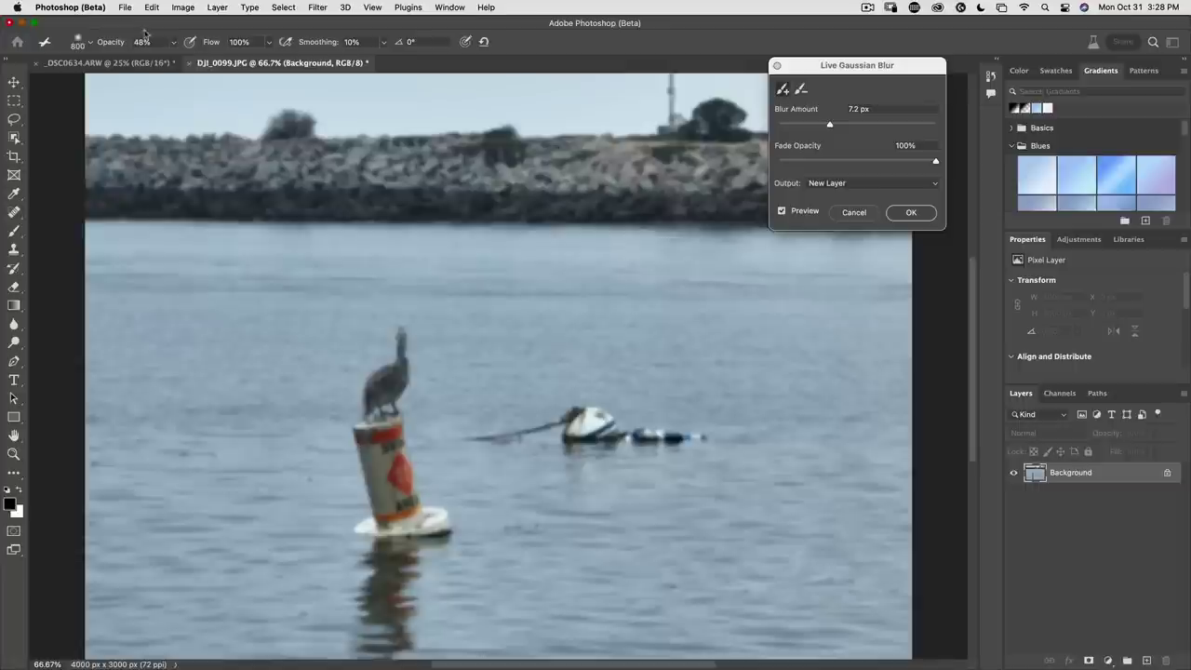
click(90, 42)
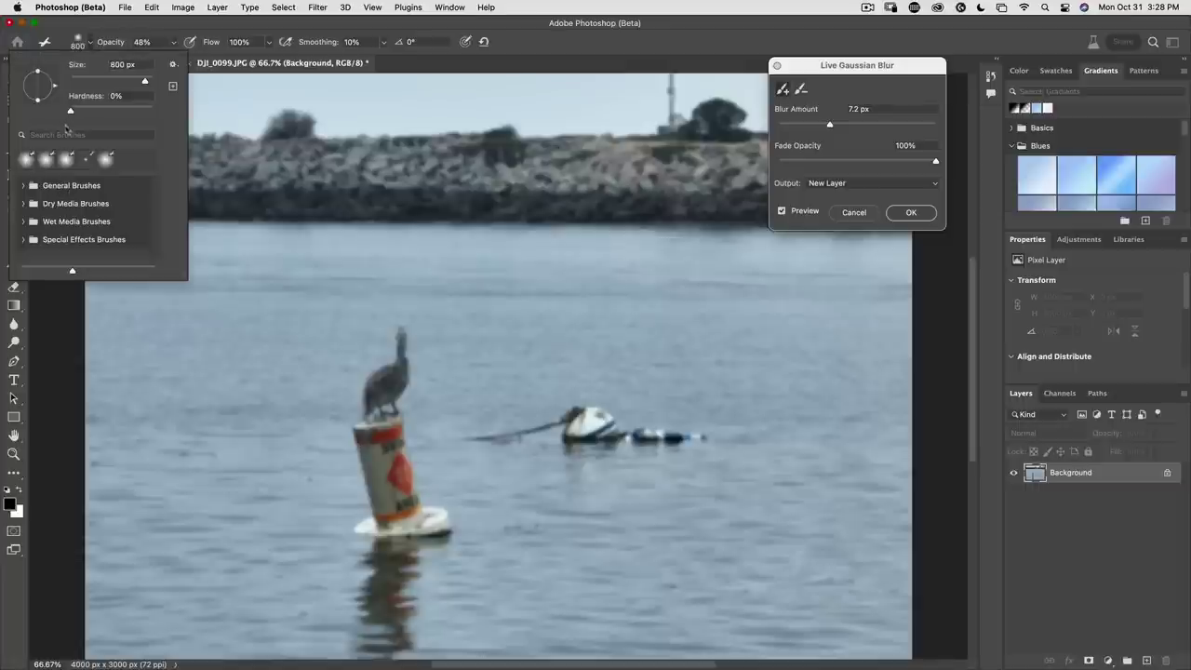
click(345, 33)
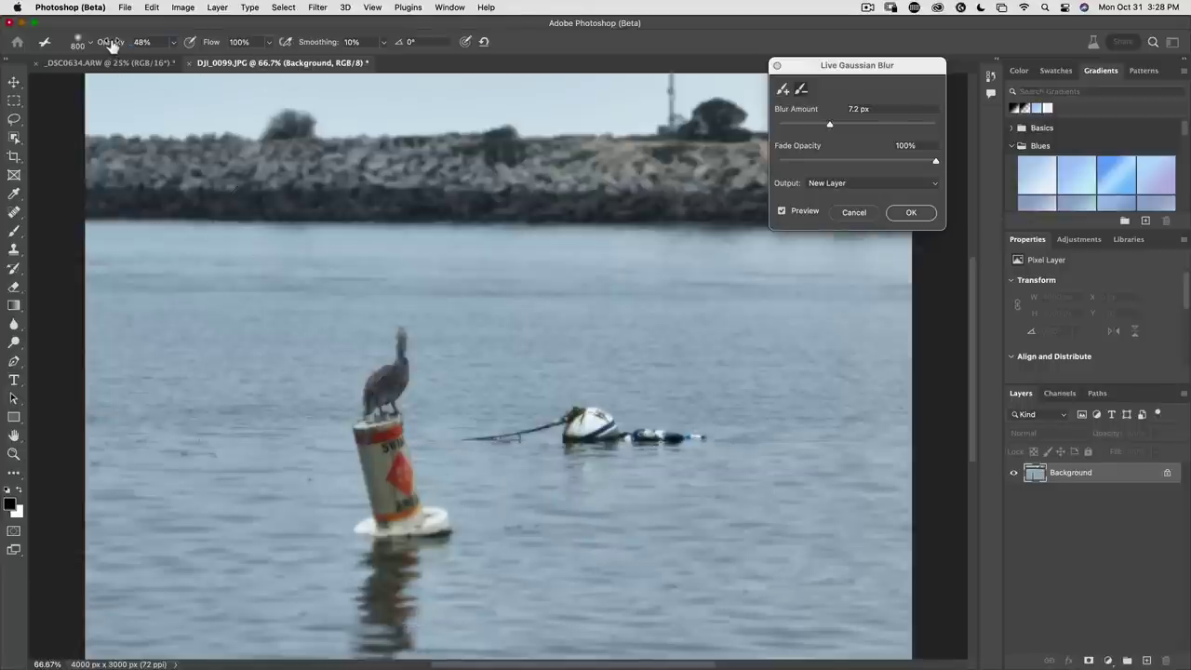
At 100% opacity and 600 px, paint the blur off the buoy, then shrink the brush further
drag(110, 42, 263, 44)
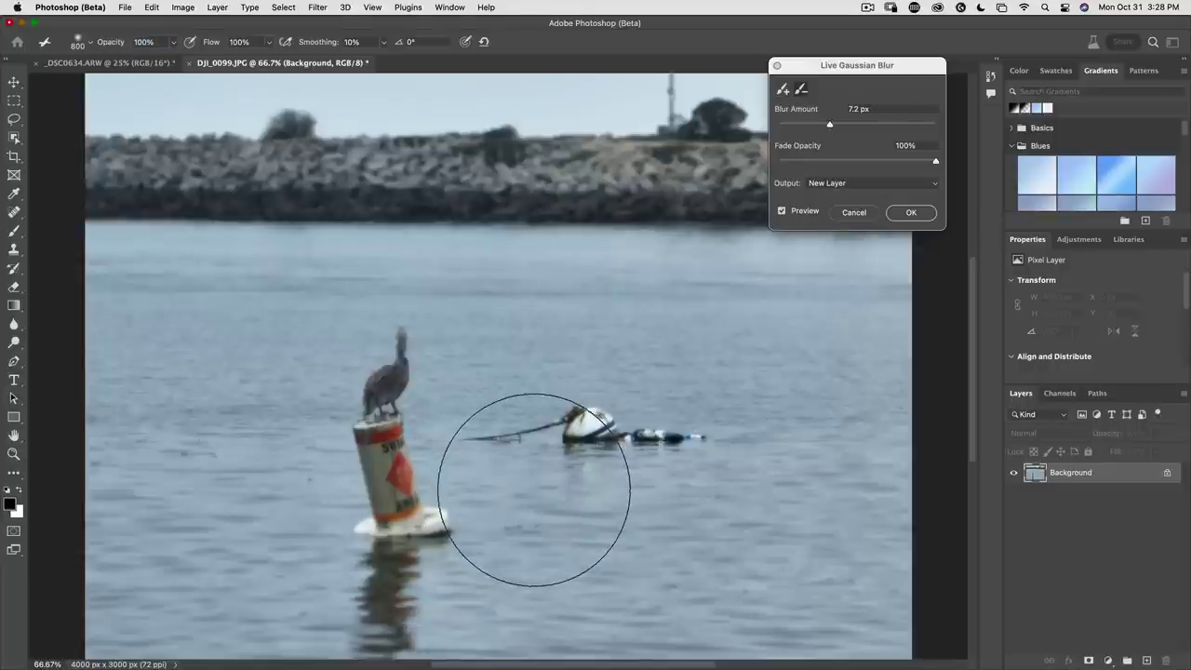
key(bracketleft)
key(bracketleft)
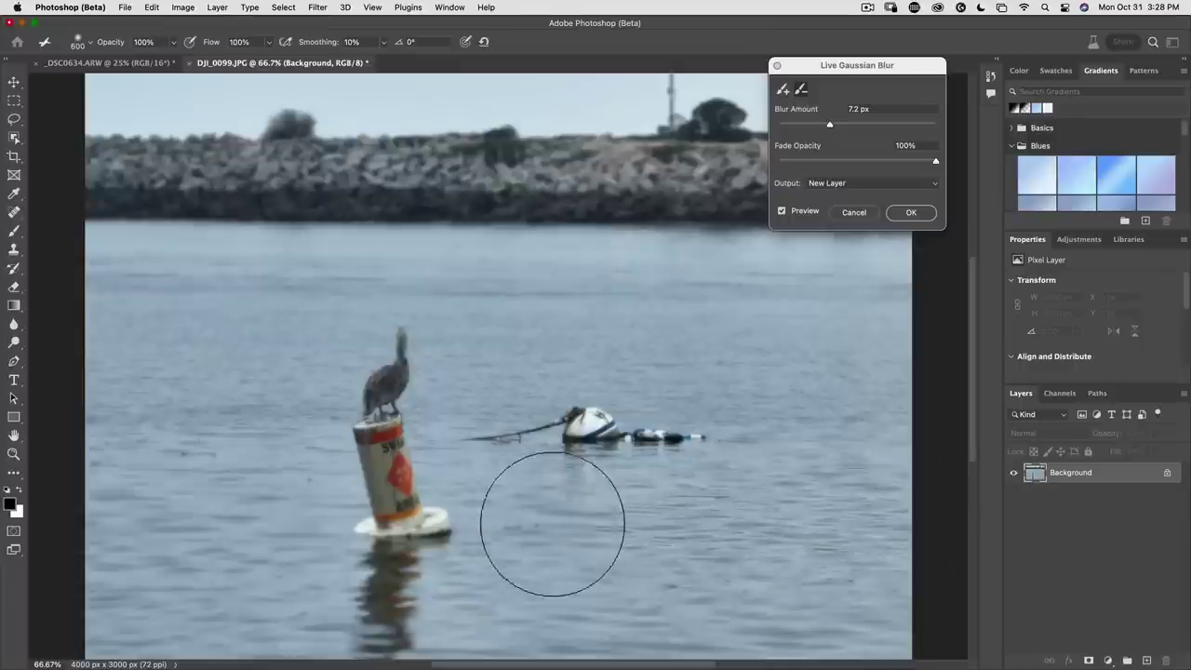
mouse_move(553, 524)
mouse_down()
mouse_move(59, 492)
mouse_move(335, 521)
mouse_move(905, 512)
mouse_up()
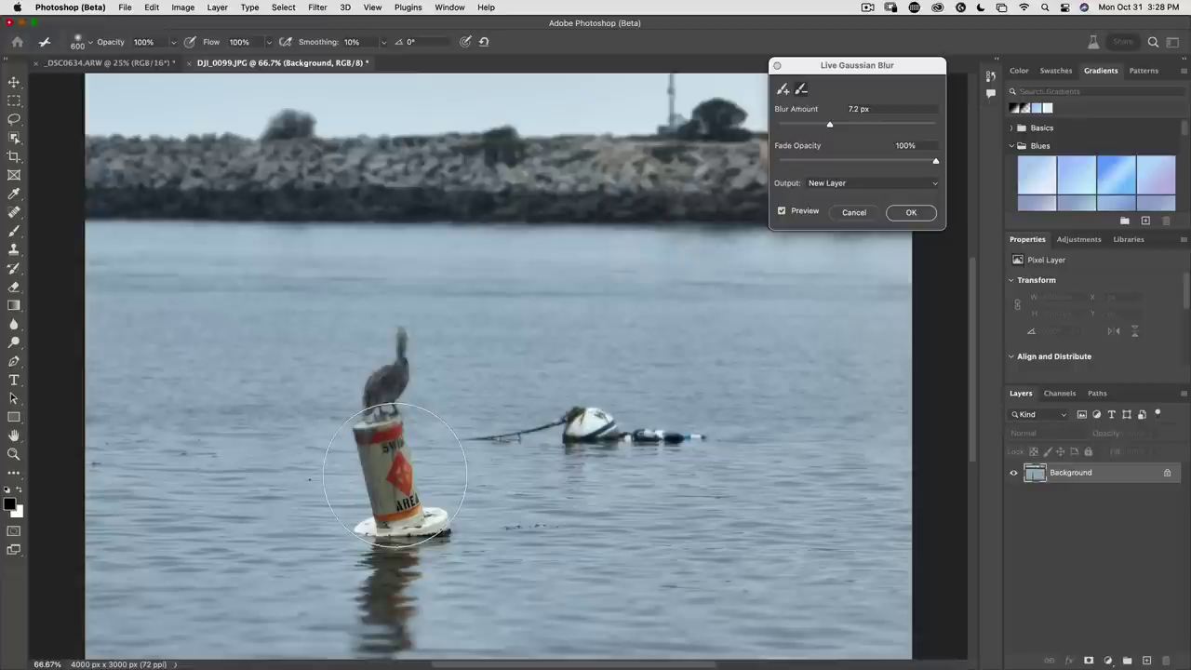
key(bracketleft)
key(bracketleft)
key(bracketleft)
key(bracketleft)
key(bracketleft)
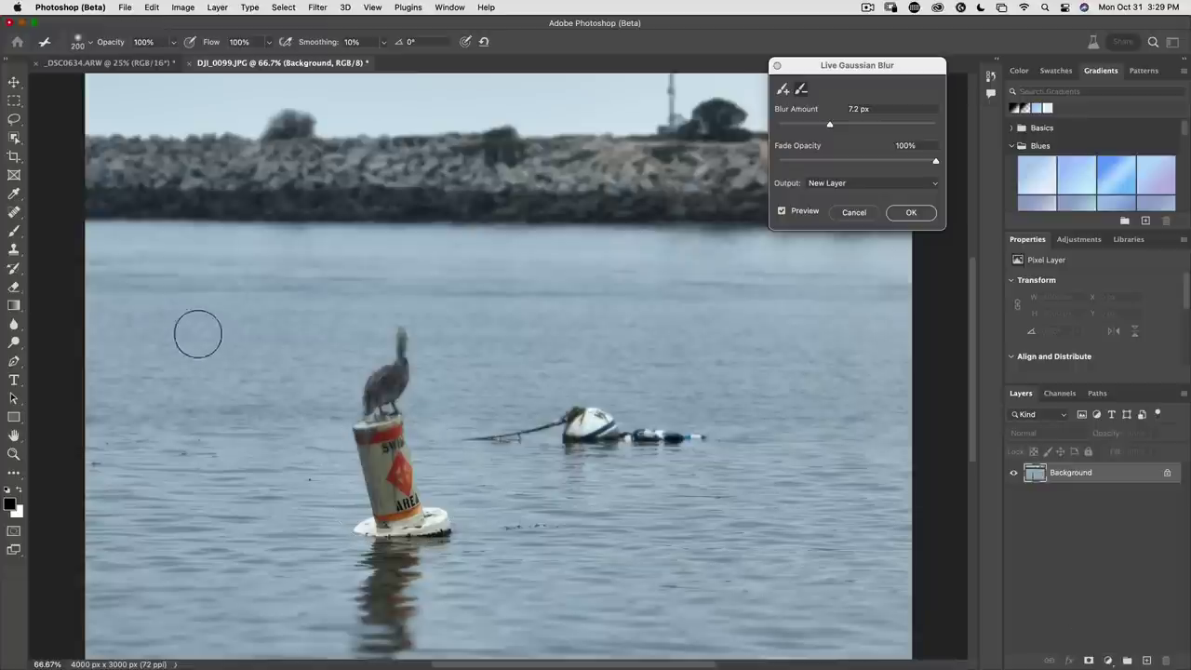
key(bracketleft)
key(bracketleft)
key(bracketleft)
key(bracketleft)
key(bracketleft)
key(bracketleft)
key(bracketleft)
key(bracketleft)
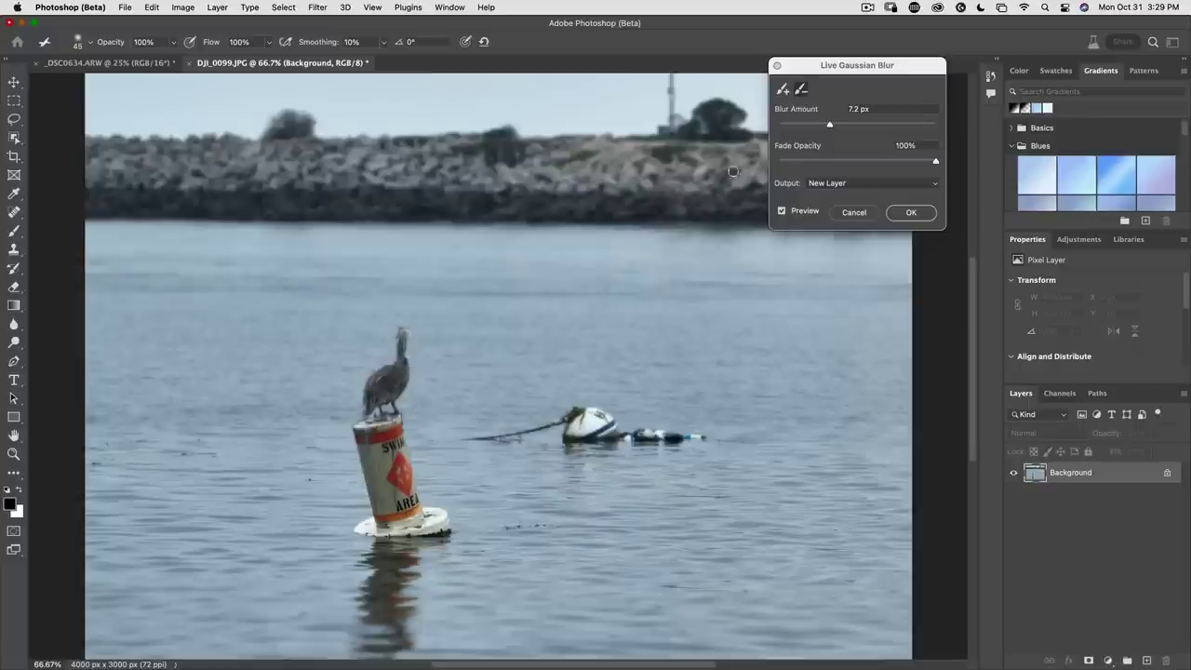
Compare the preview, set the blur to 4.2 px at 100% fade opacity, and commit it as Layer 1
click(781, 212)
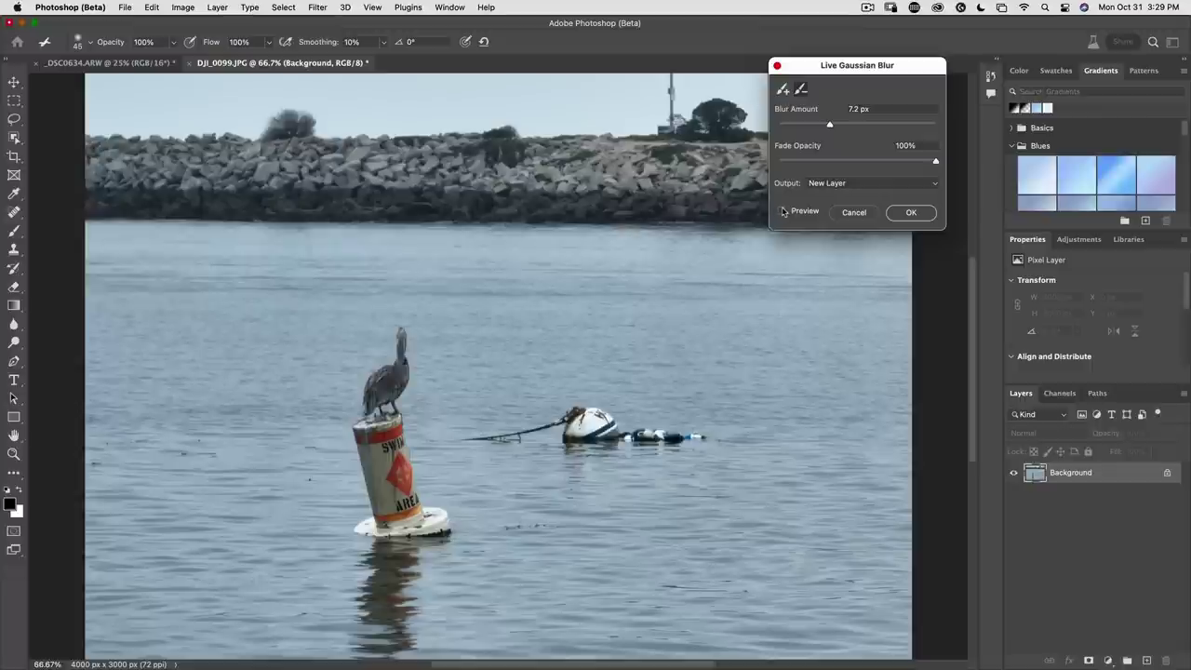
click(781, 211)
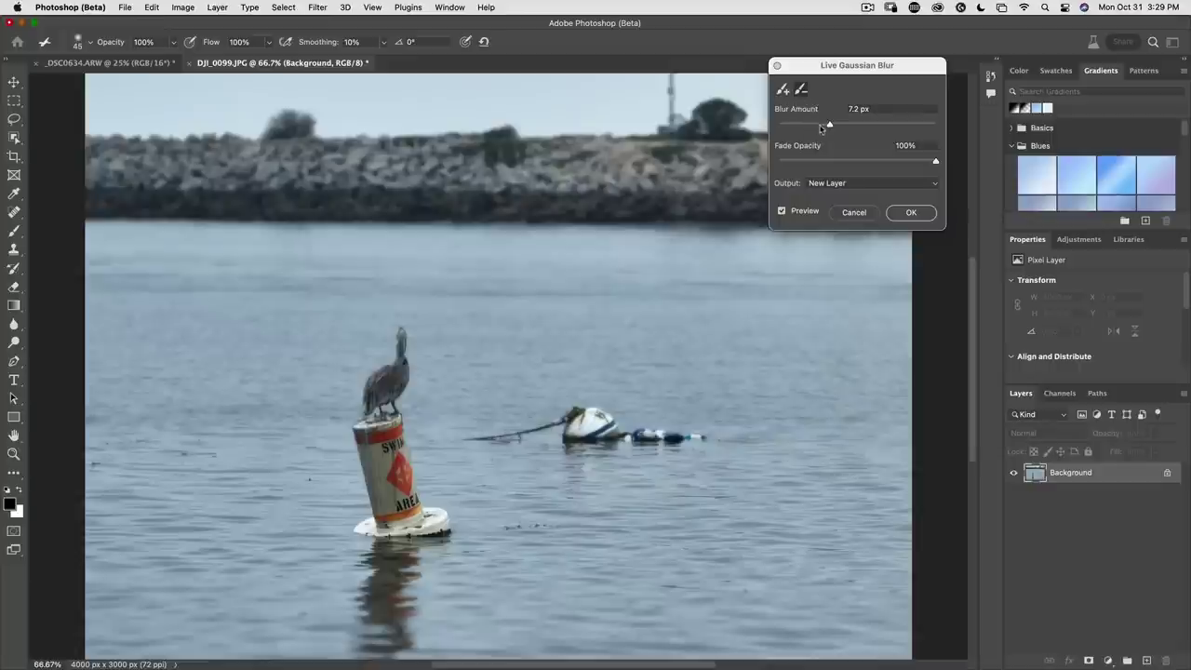
drag(830, 126, 848, 126)
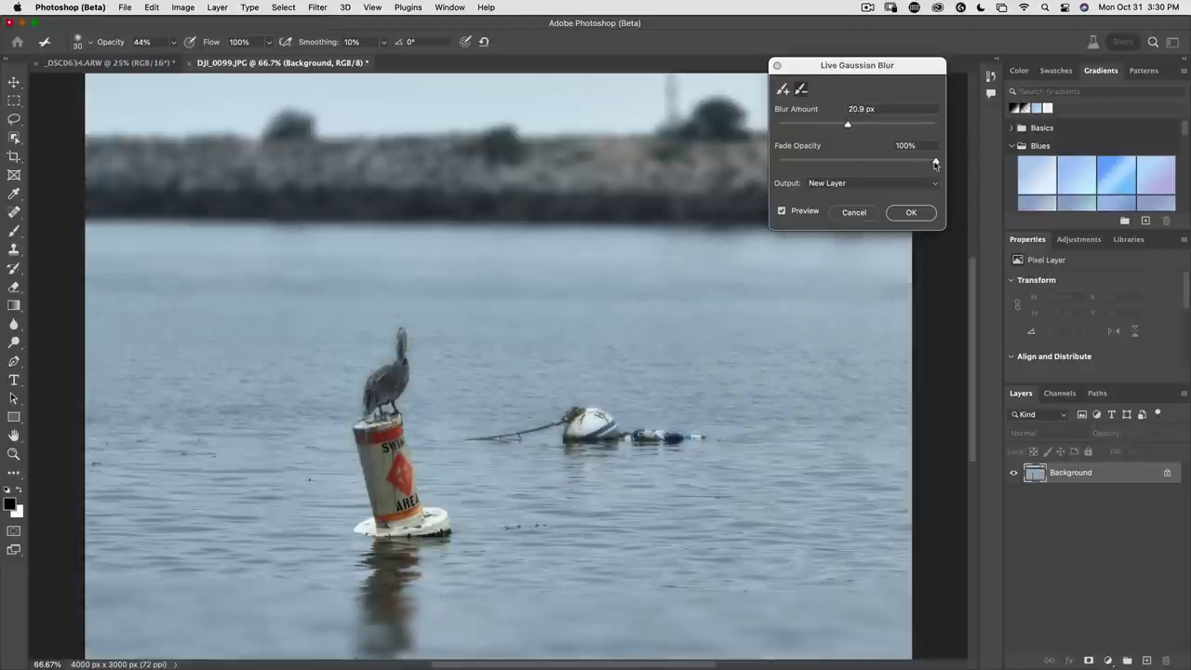
drag(936, 164, 894, 163)
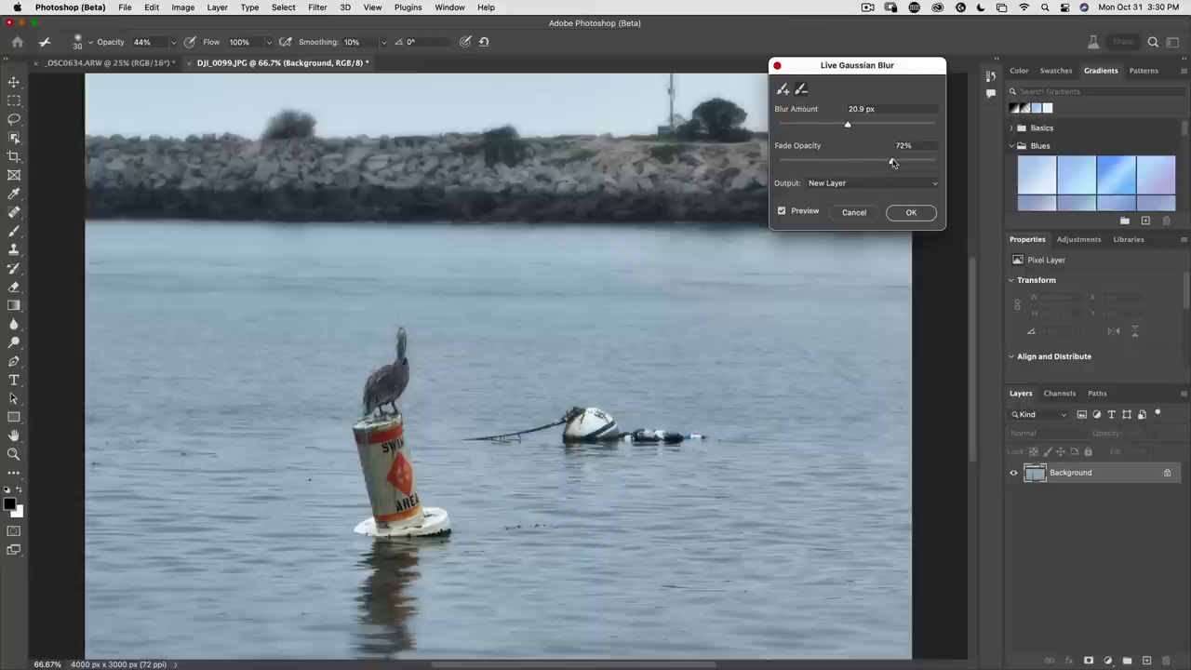
click(355, 154)
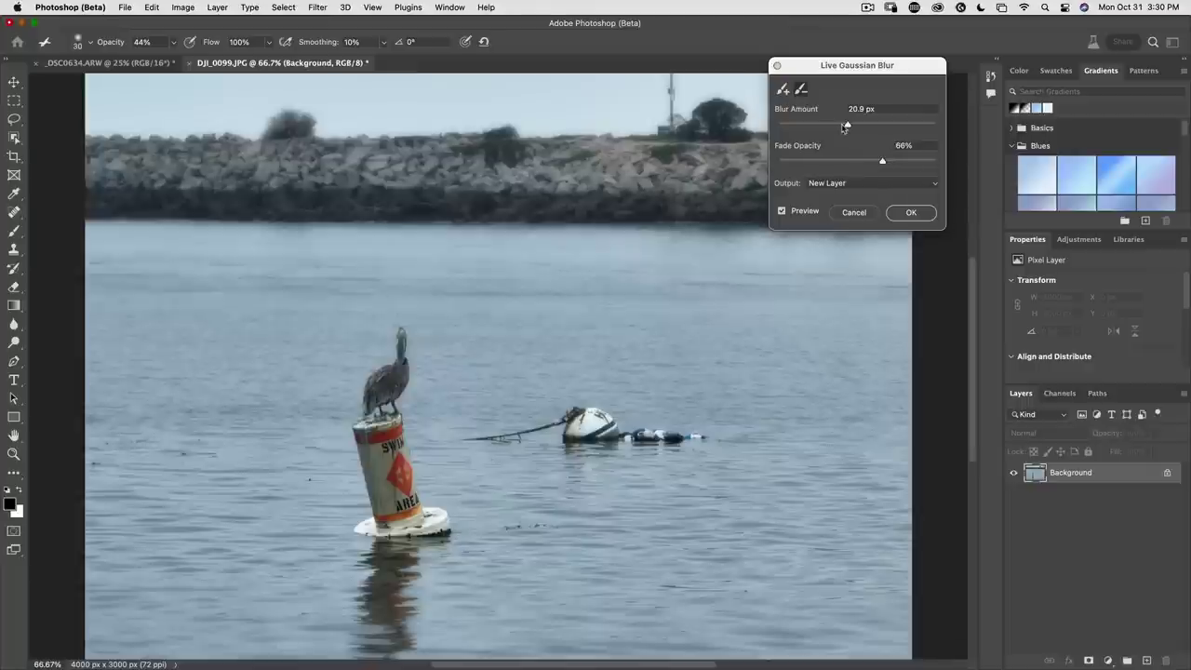
drag(844, 127, 812, 126)
click(908, 213)
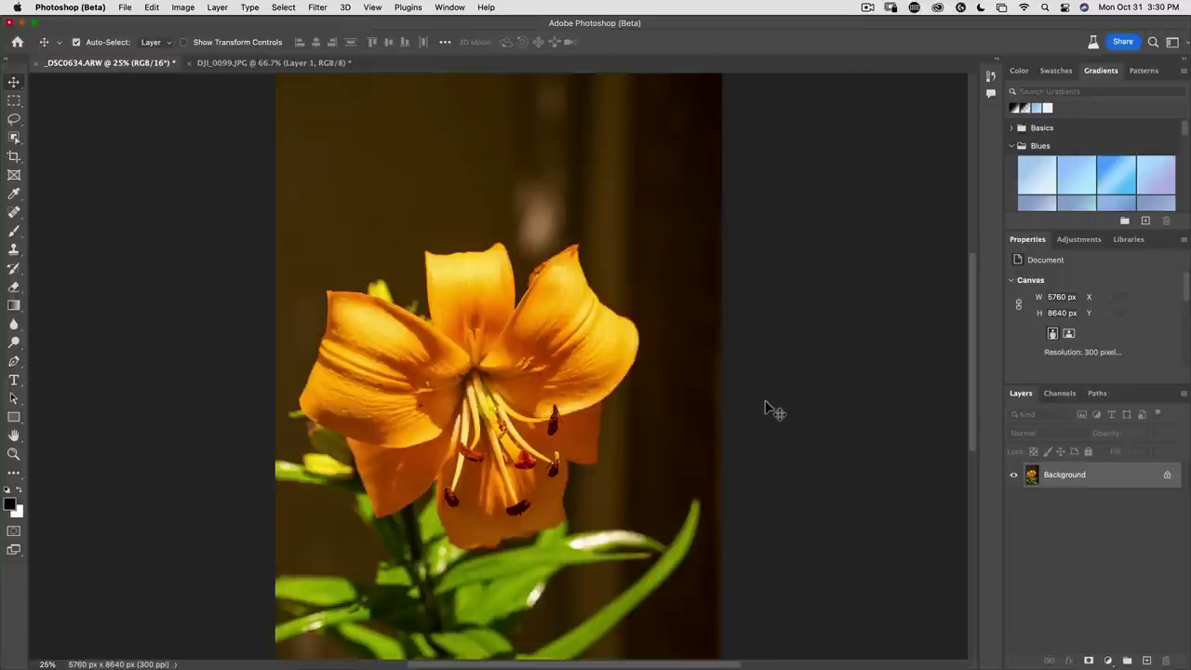
Open Filter > Blur > Live Gaussian Blur on the lily photo
scroll(698, 394, down, 2)
scroll(693, 387, down, 1)
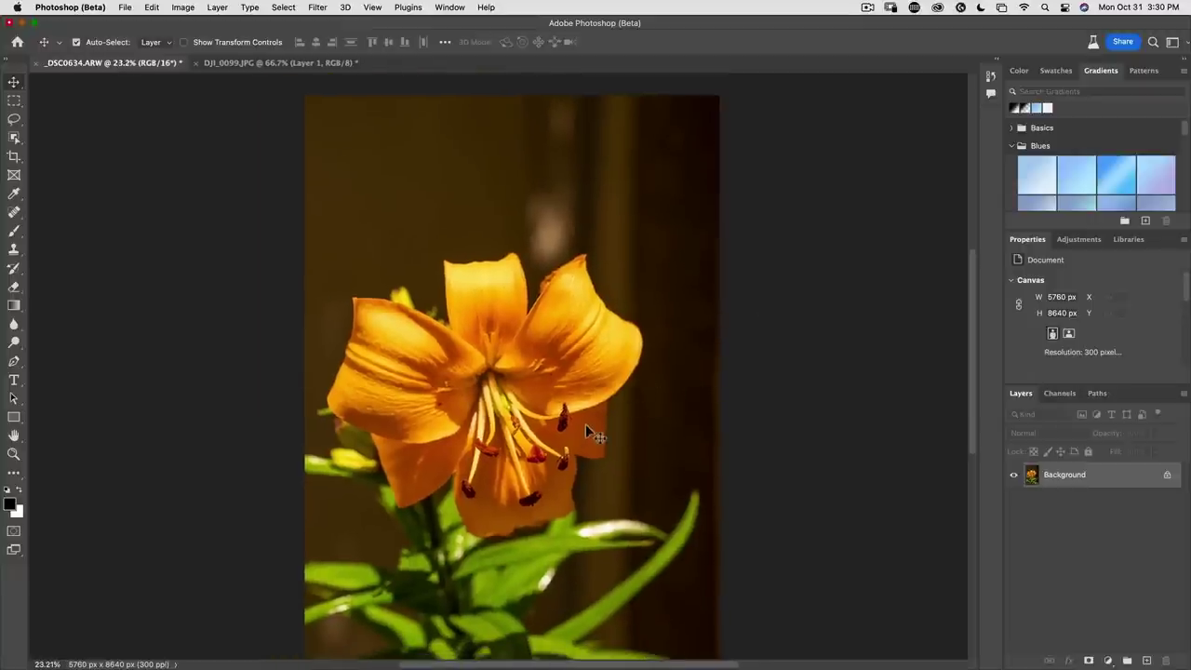
click(272, 7)
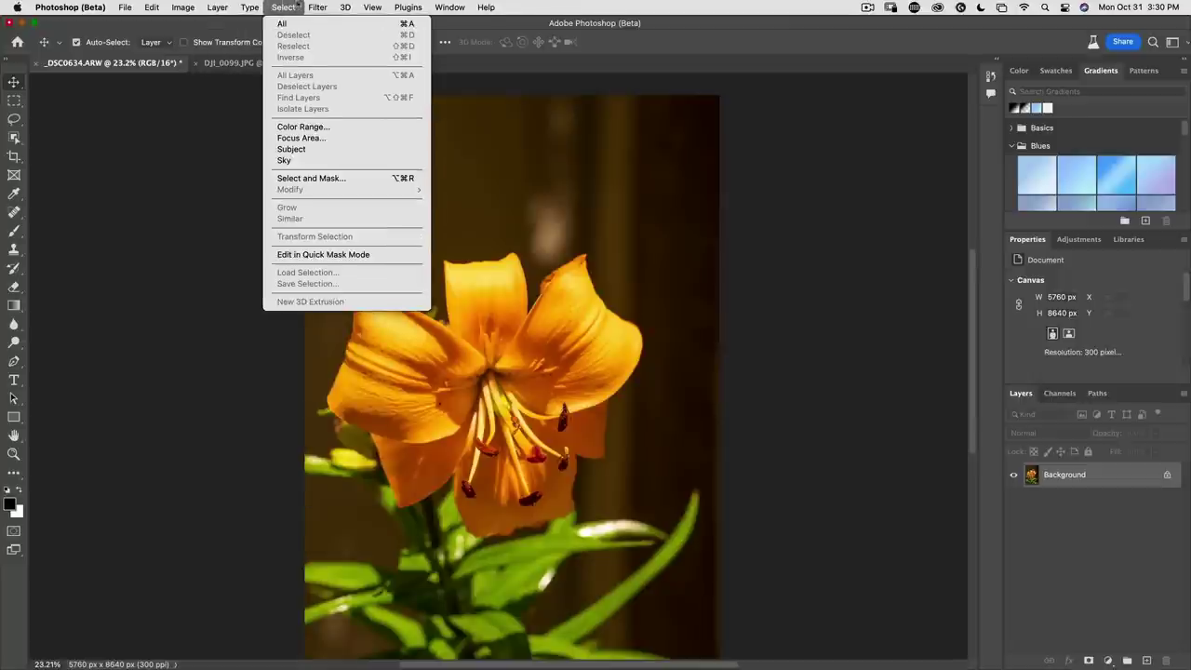
mouse_move(315, 7)
mouse_move(337, 177)
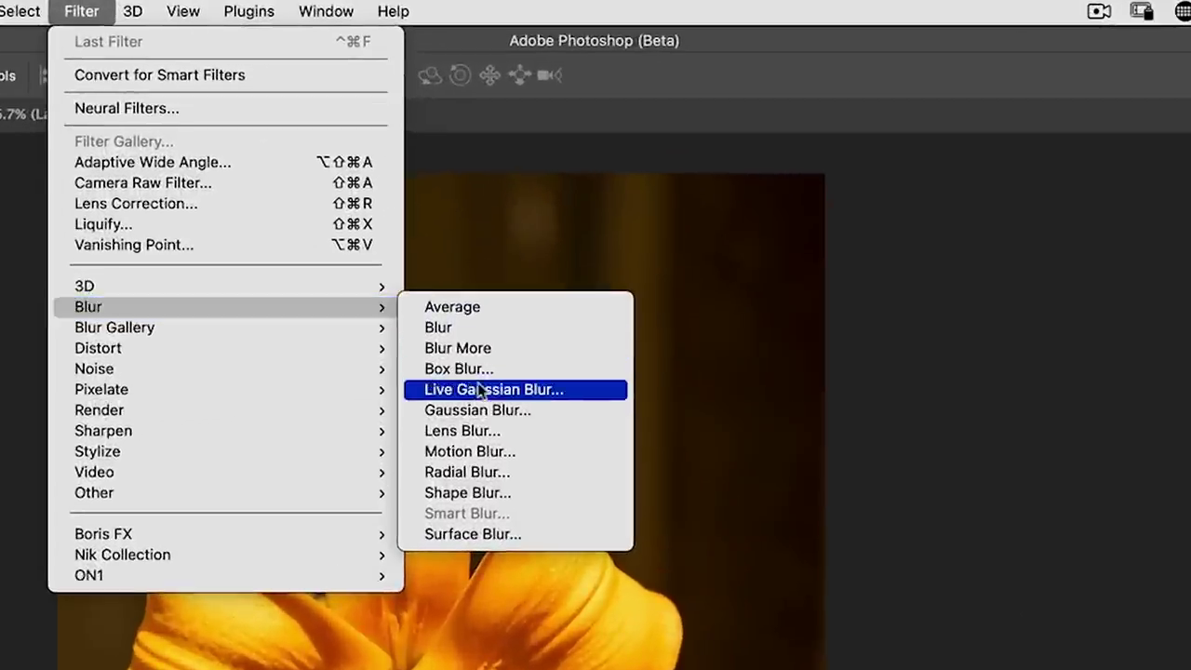
click(485, 391)
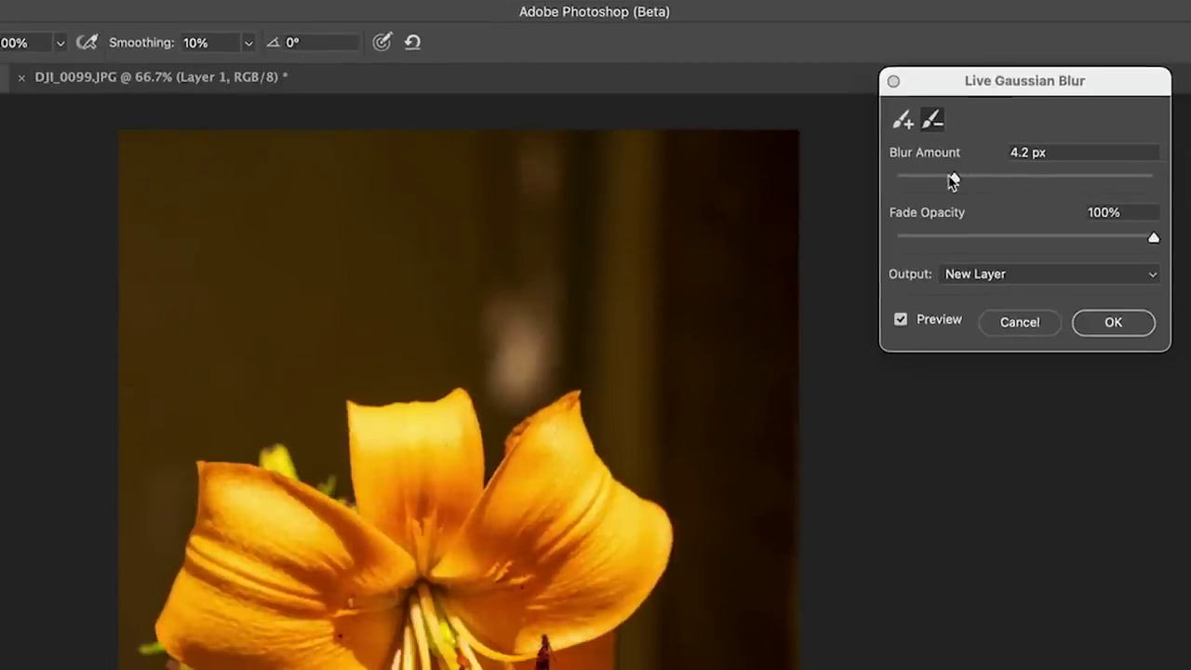
Adjust the lily's Blur Amount, settling at 66.0 px
drag(1001, 227, 1053, 231)
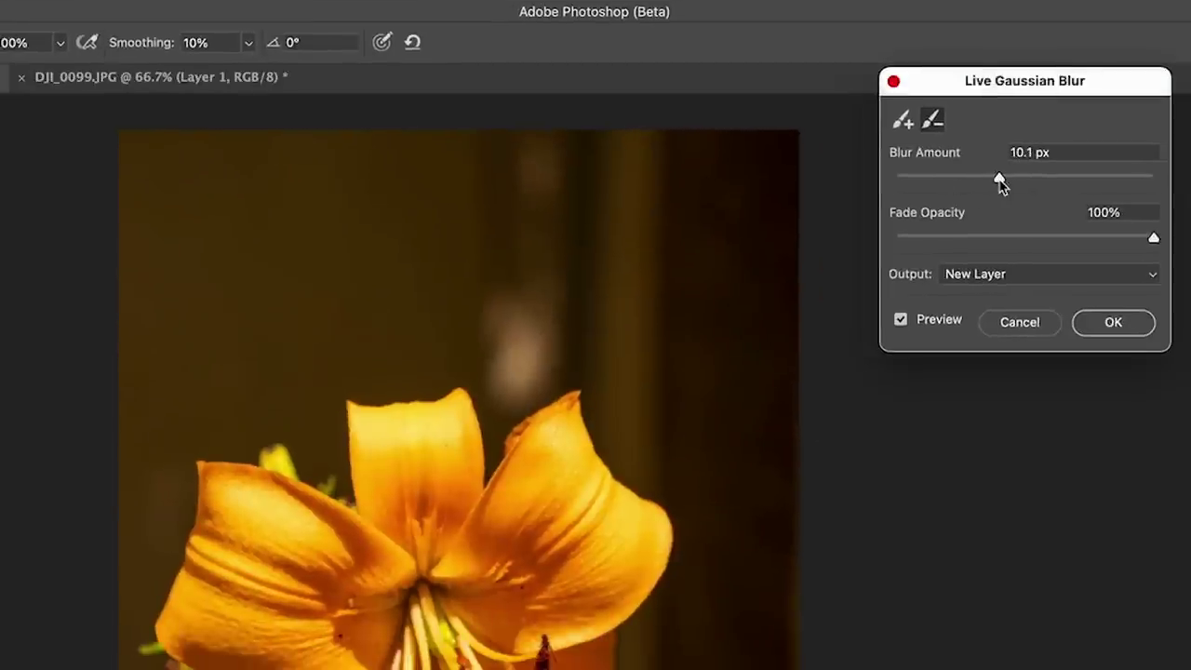
click(903, 120)
drag(997, 176, 1000, 175)
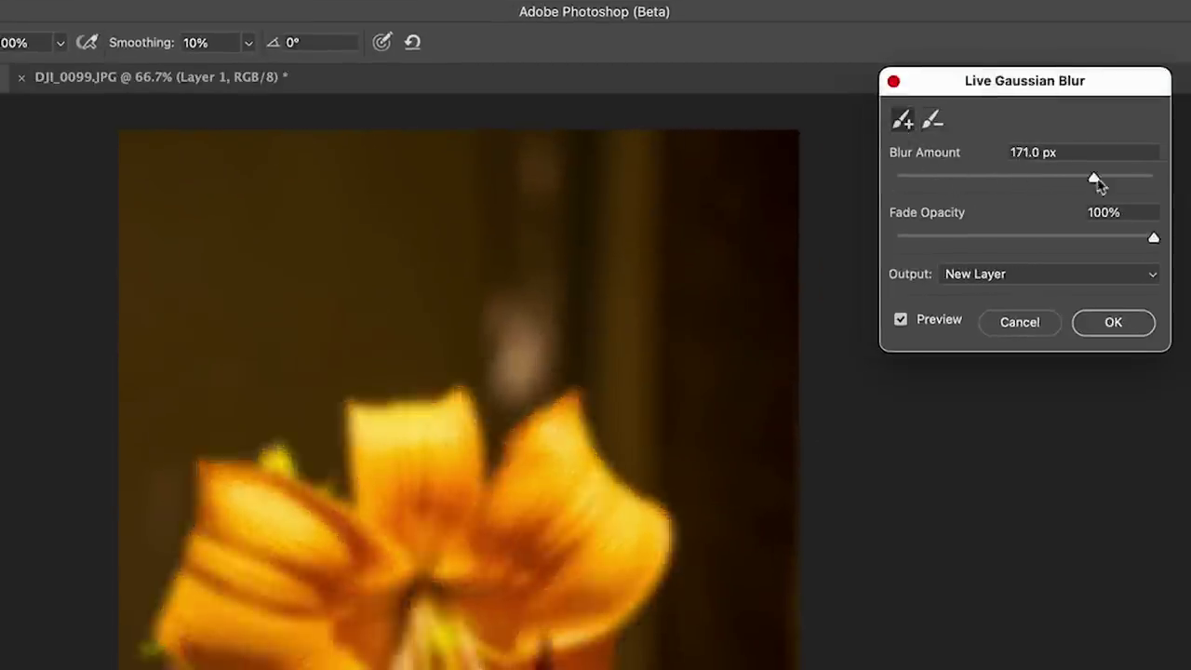
drag(1099, 180, 1056, 180)
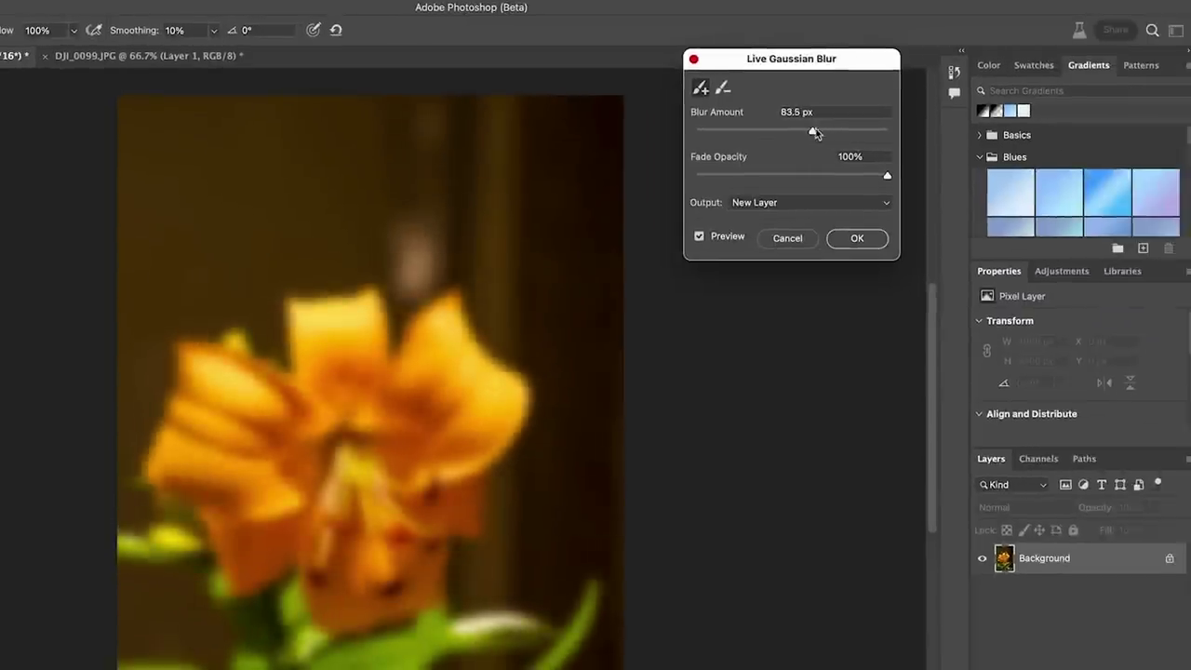
drag(815, 133, 808, 133)
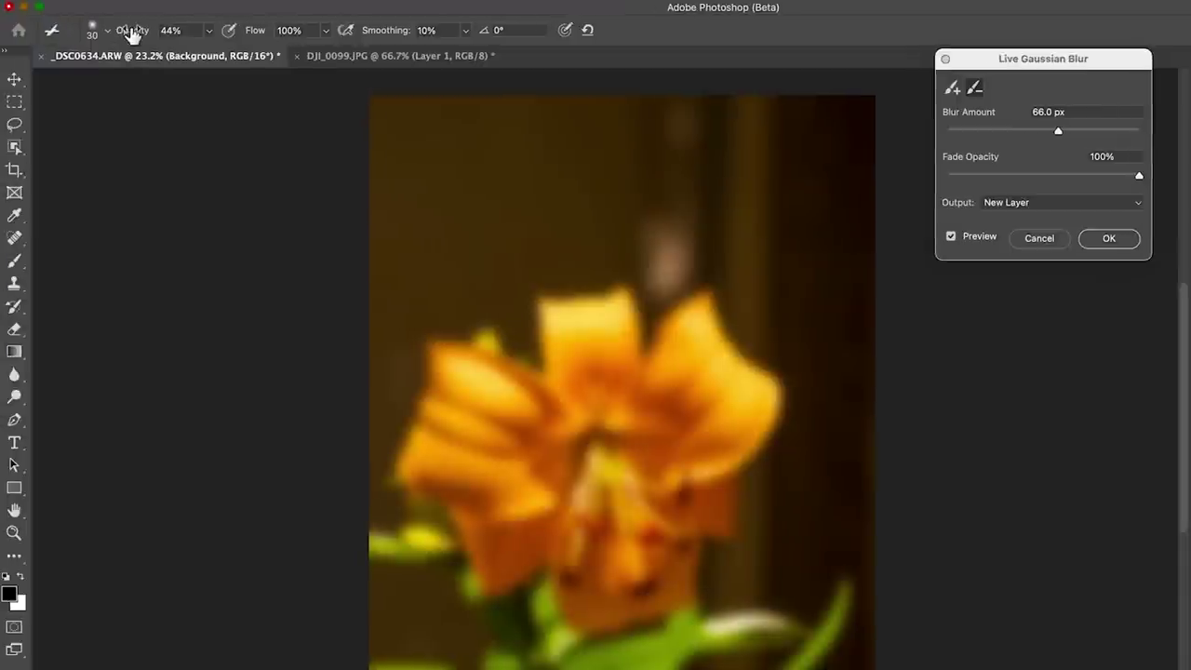
Paint the blur off the flower centre at 50% opacity, commit it, then delete the new Layer 1
drag(131, 33, 190, 33)
key(5)
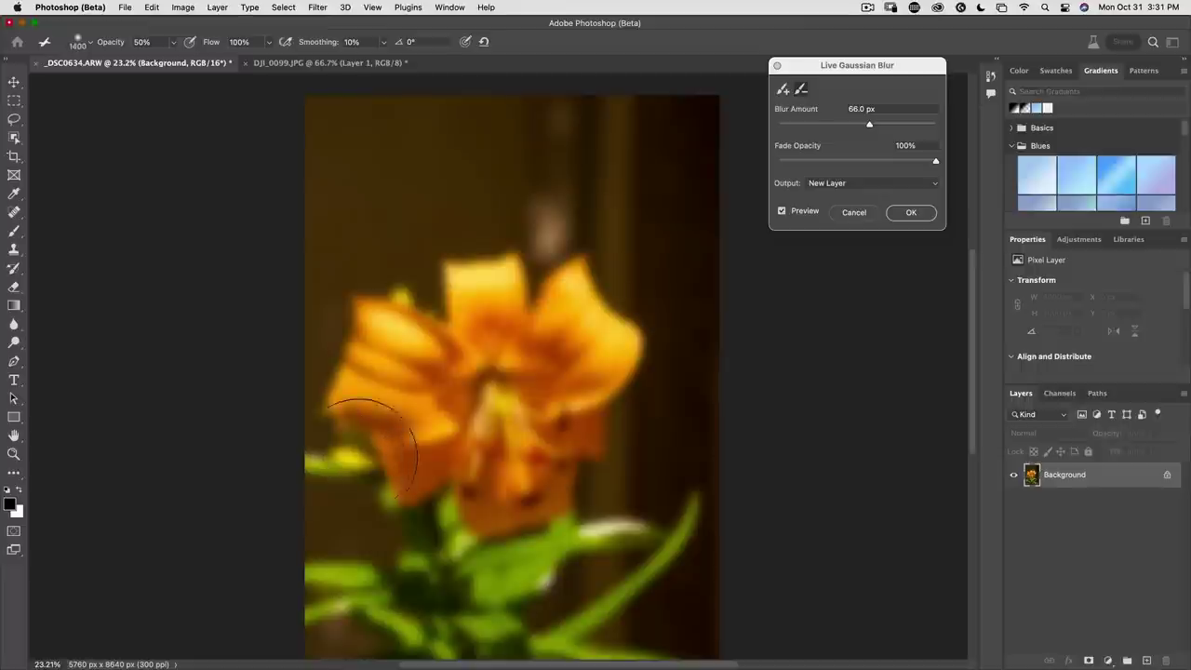
key(bracketright)
key(bracketright)
key(bracketright)
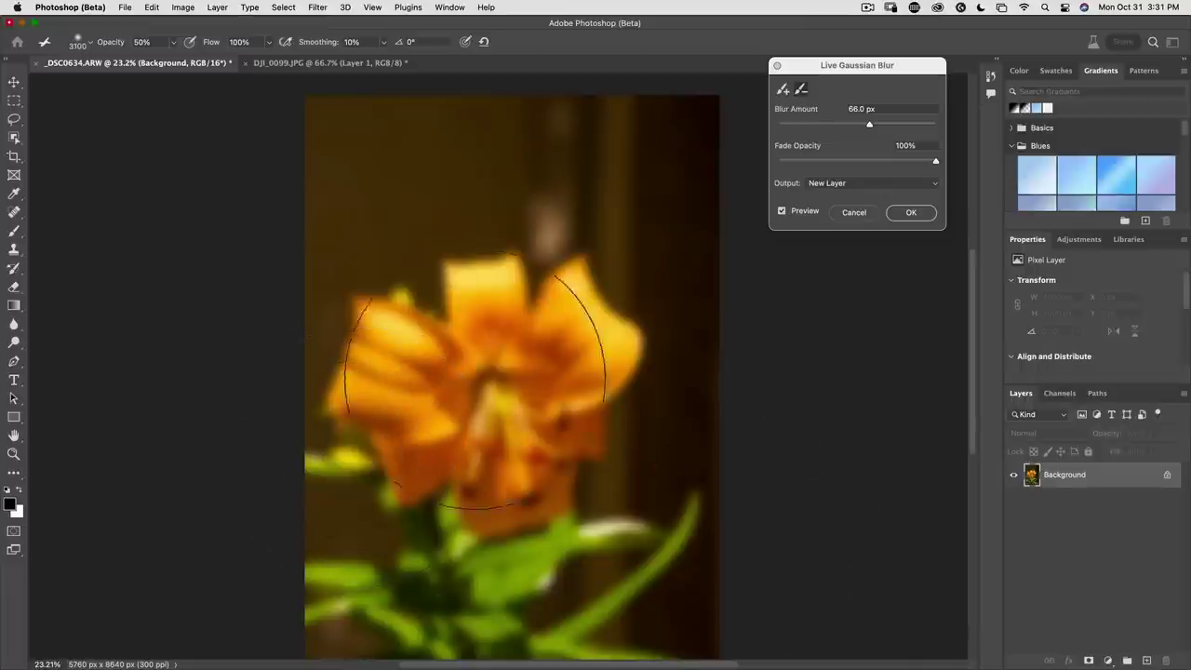
mouse_move(447, 410)
mouse_down()
mouse_move(441, 372)
mouse_move(491, 400)
mouse_move(488, 437)
mouse_move(465, 400)
mouse_move(438, 391)
mouse_move(475, 410)
mouse_move(456, 475)
mouse_up()
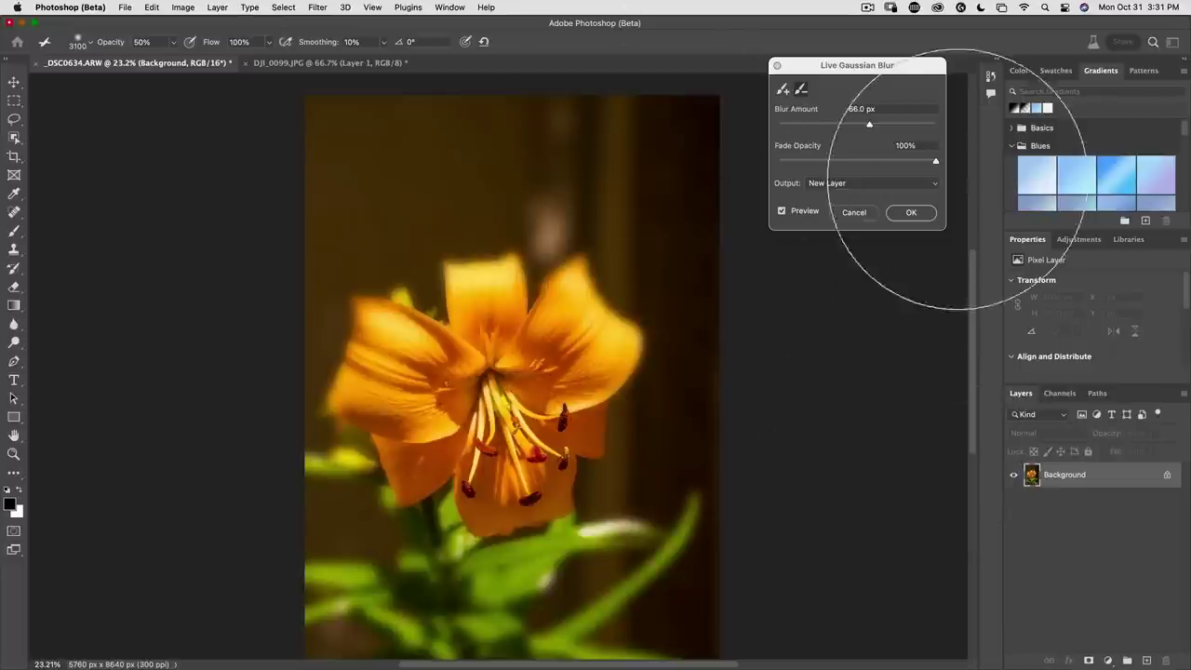
click(911, 213)
drag(1073, 483, 1166, 660)
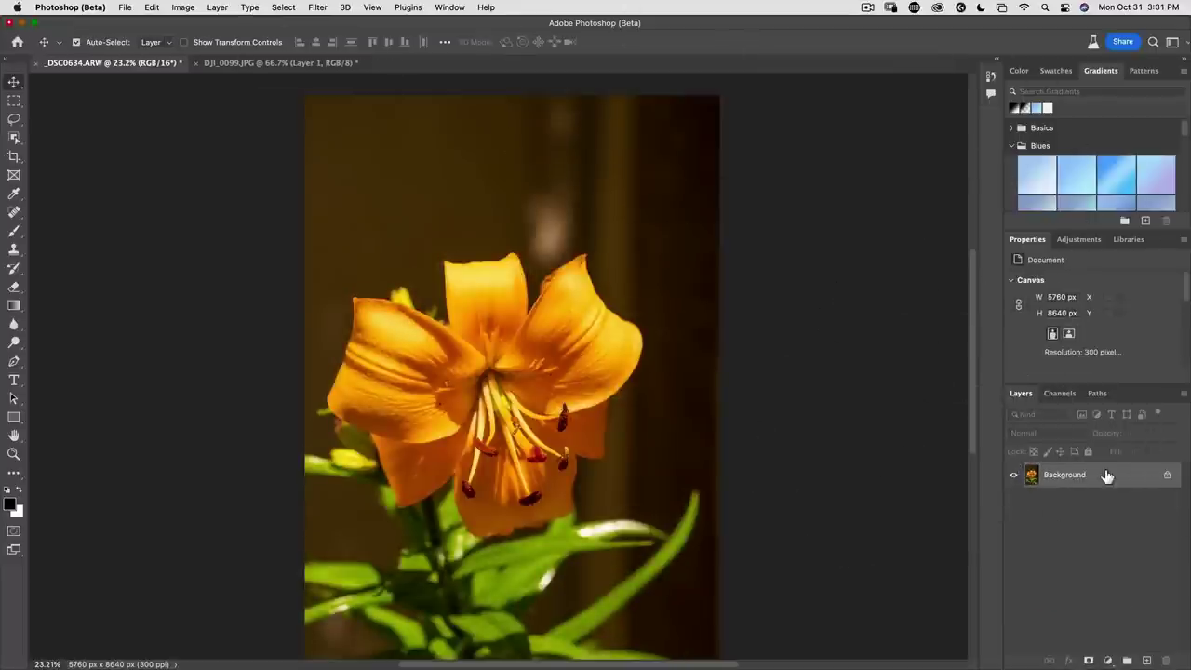
Zoom out slightly and select the Gradient Tool from the paint bucket flyout
scroll(800, 366, down, 1)
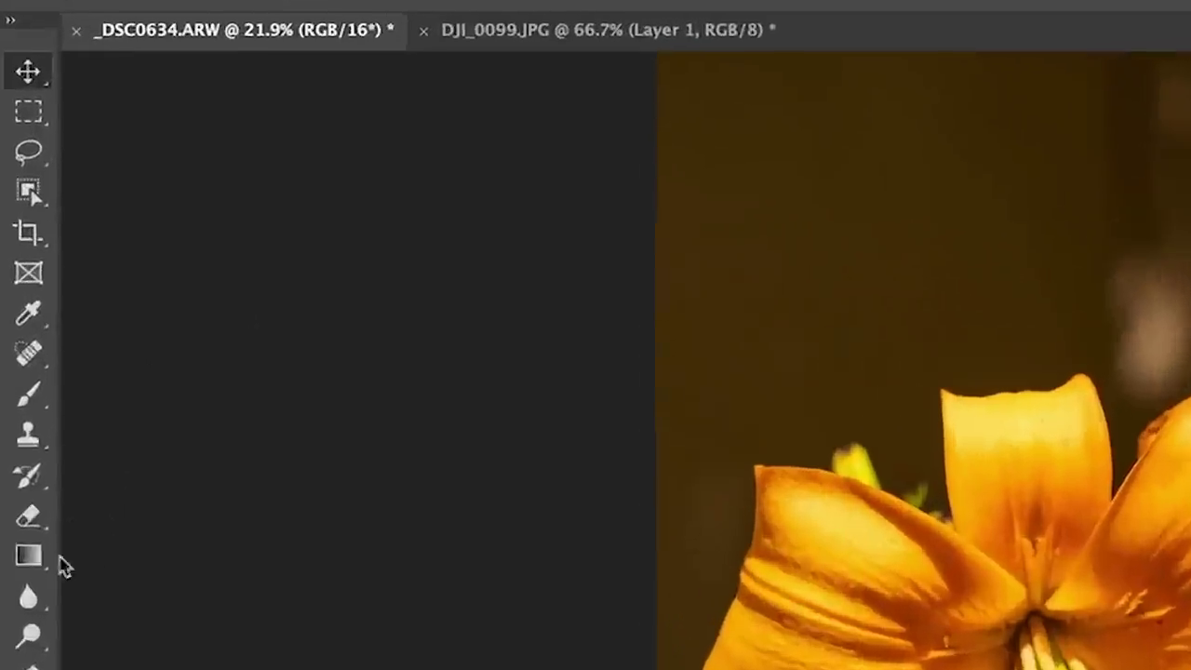
right_click(31, 641)
click(160, 621)
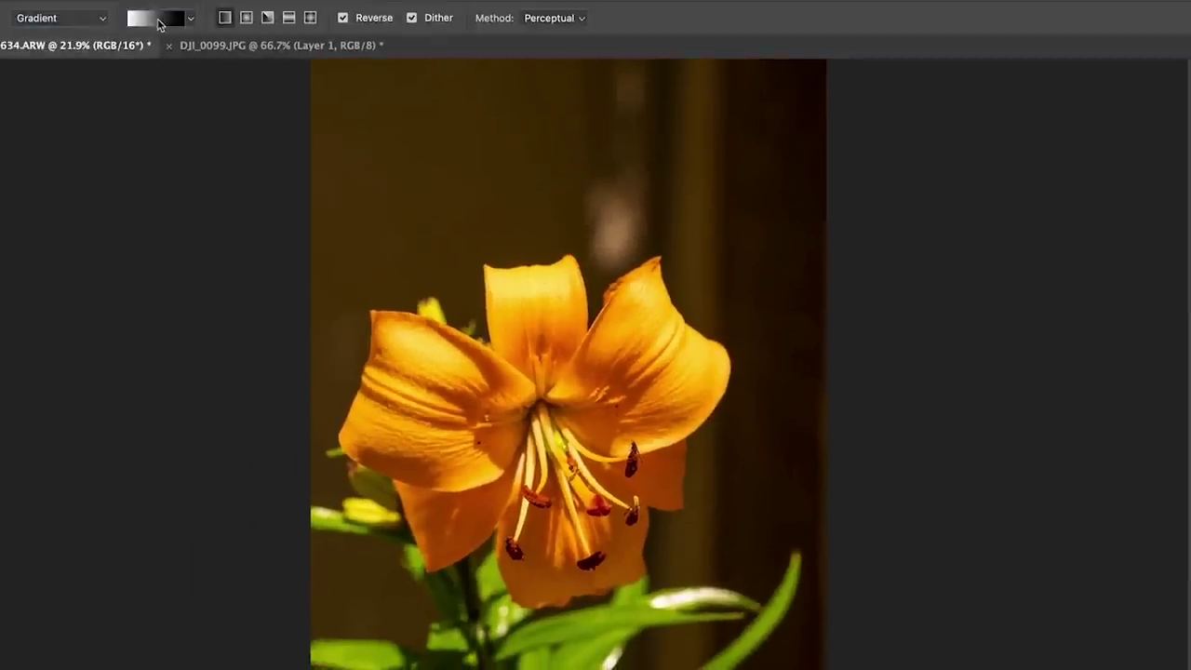
Keep Gradient mode, choose the foreground-to-transparent Basics preset, and set the gradient to Radial
click(74, 22)
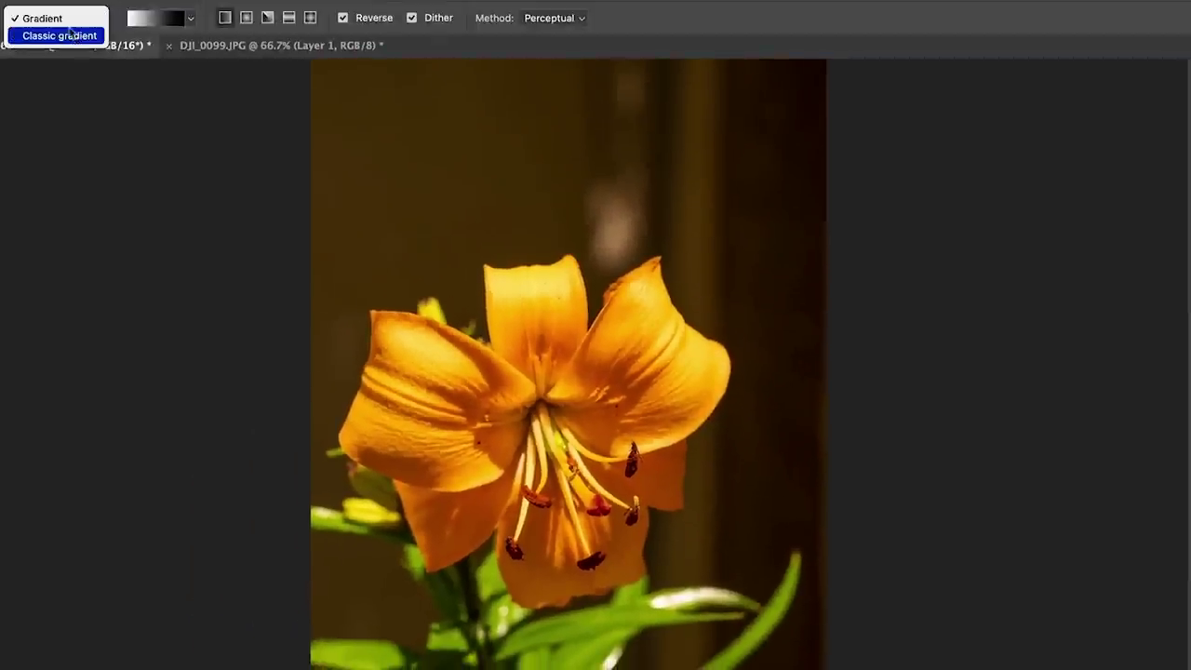
click(84, 18)
click(192, 19)
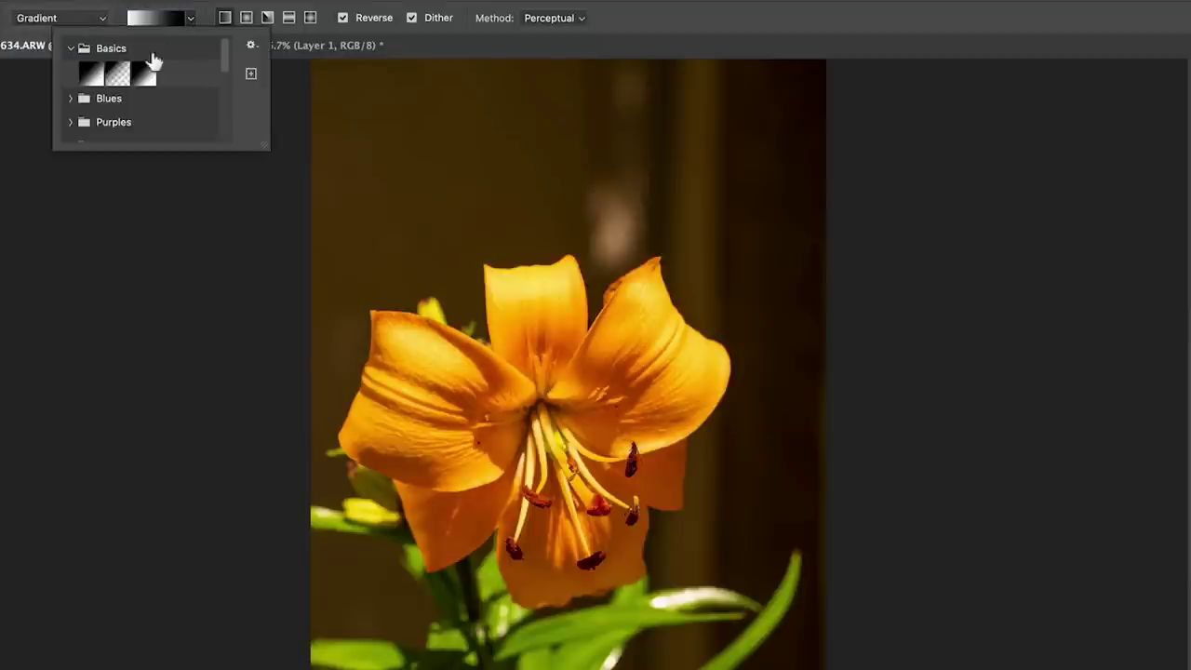
click(117, 74)
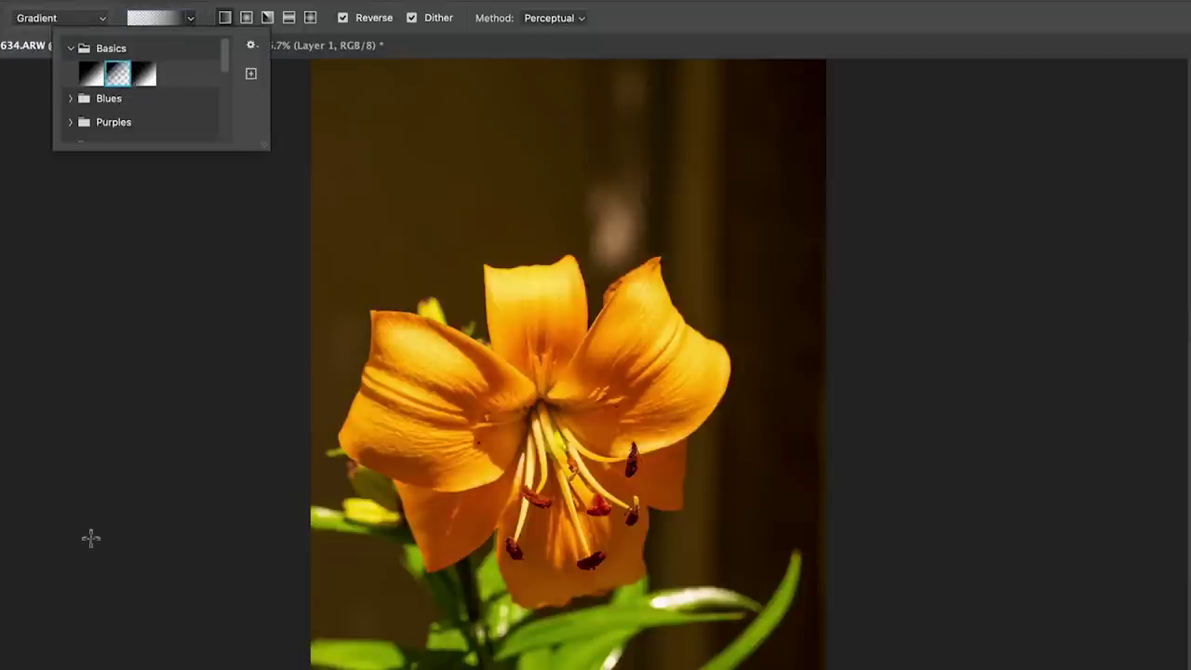
click(208, 8)
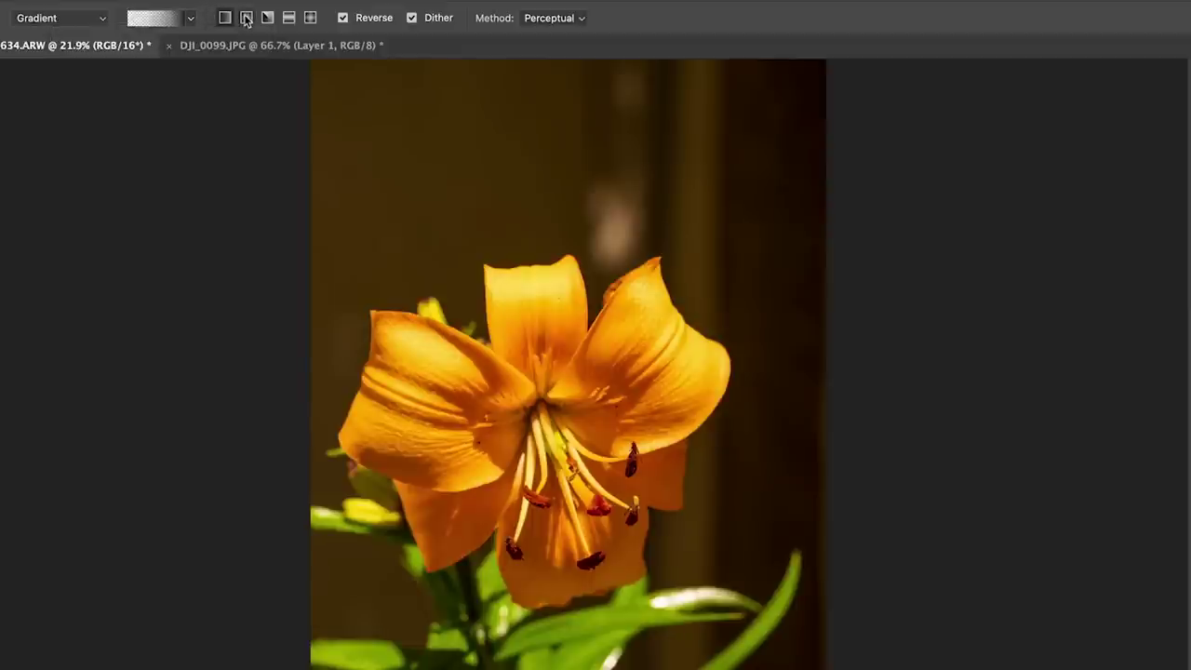
click(246, 19)
Draw a radial gradient out from the flower centre and set the layer opacity to 100%
drag(544, 419, 899, 536)
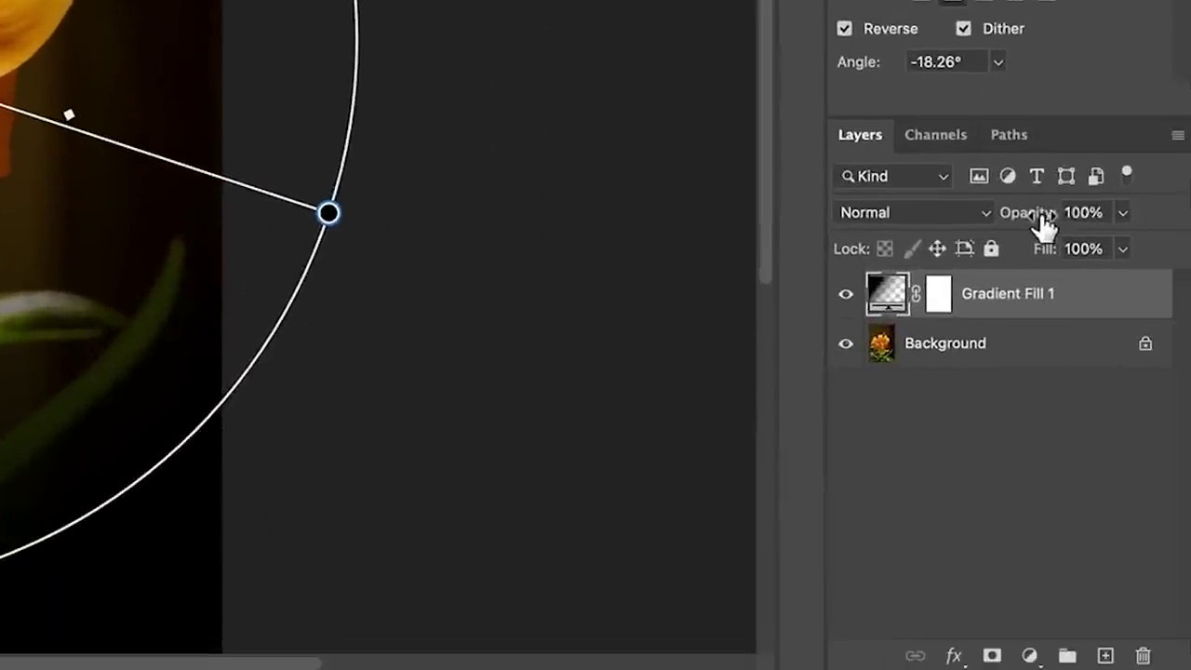
mouse_move(1040, 229)
mouse_down()
mouse_move(971, 229)
mouse_move(1023, 225)
mouse_up()
drag(1061, 358, 1088, 358)
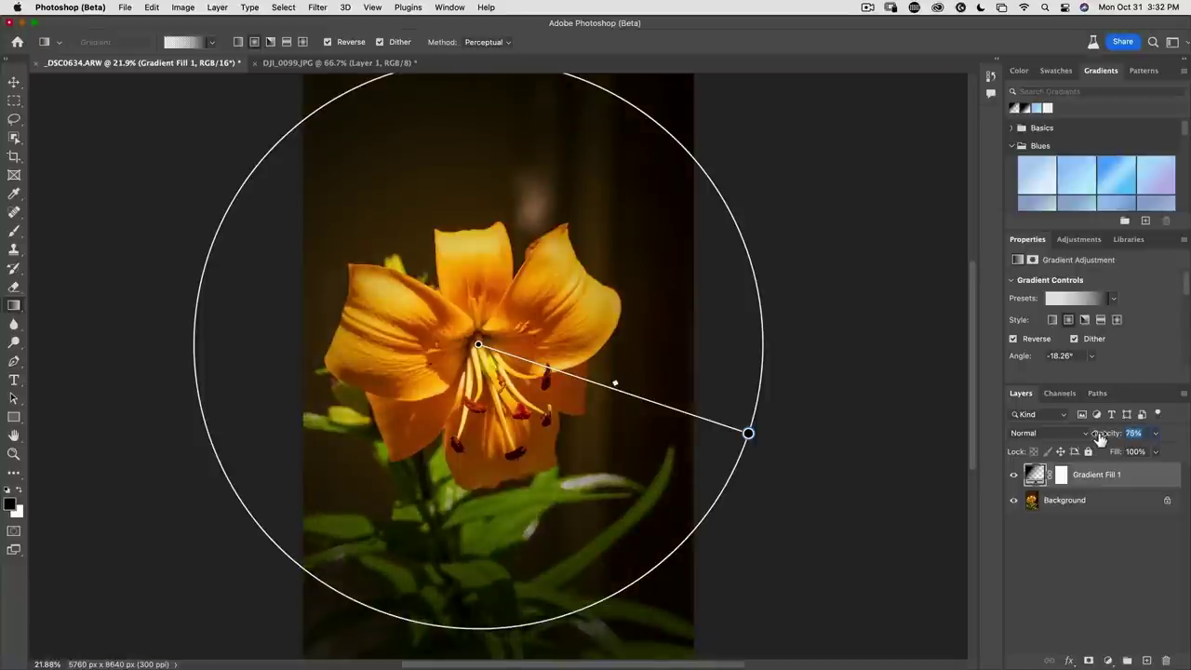
drag(1114, 438, 1128, 437)
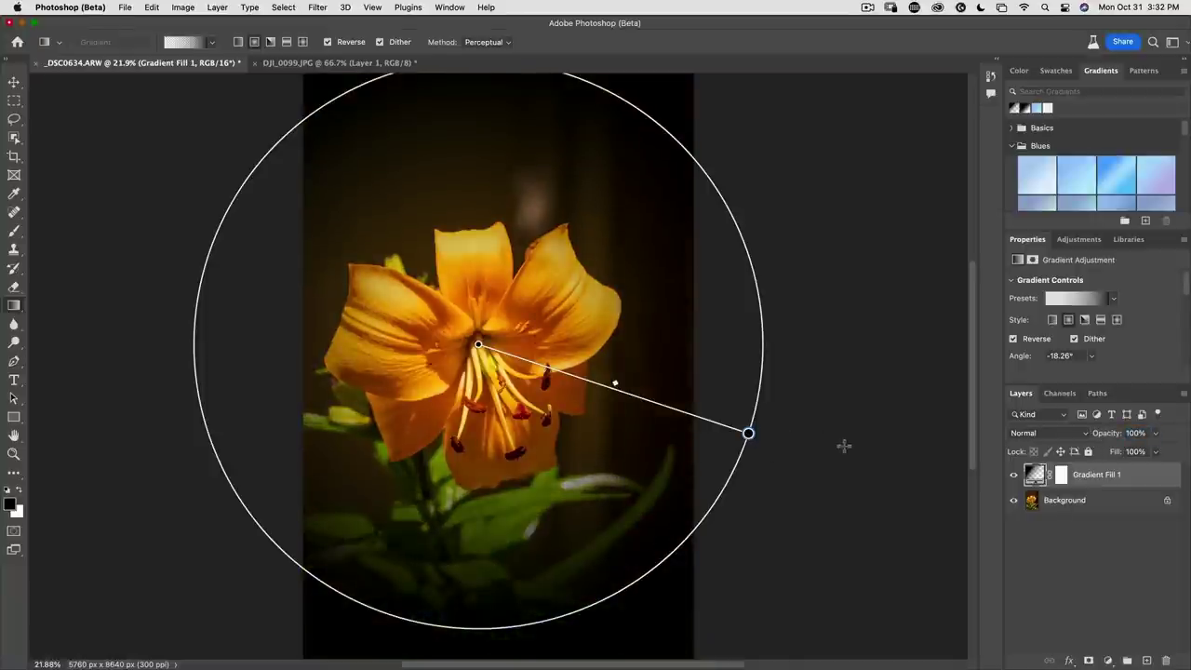
Resize and re-centre the gradient circle on the lily, then reselect Gradient Fill 1
drag(749, 434, 668, 411)
drag(478, 346, 366, 291)
drag(344, 341, 481, 346)
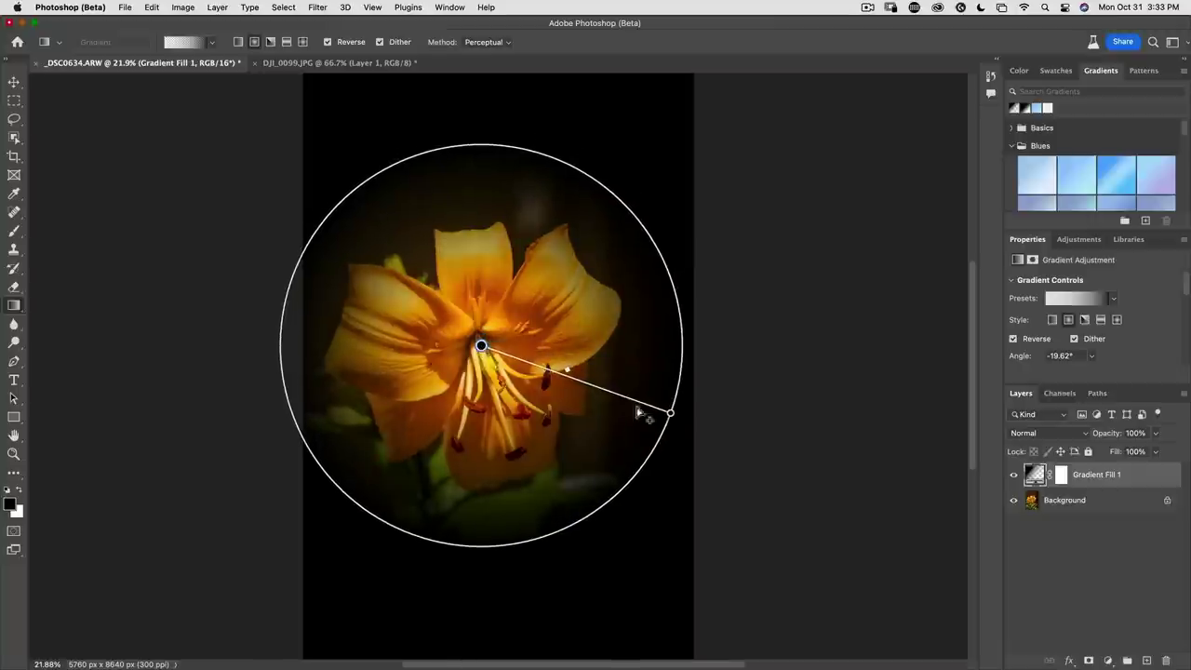
drag(672, 415, 696, 428)
click(1055, 502)
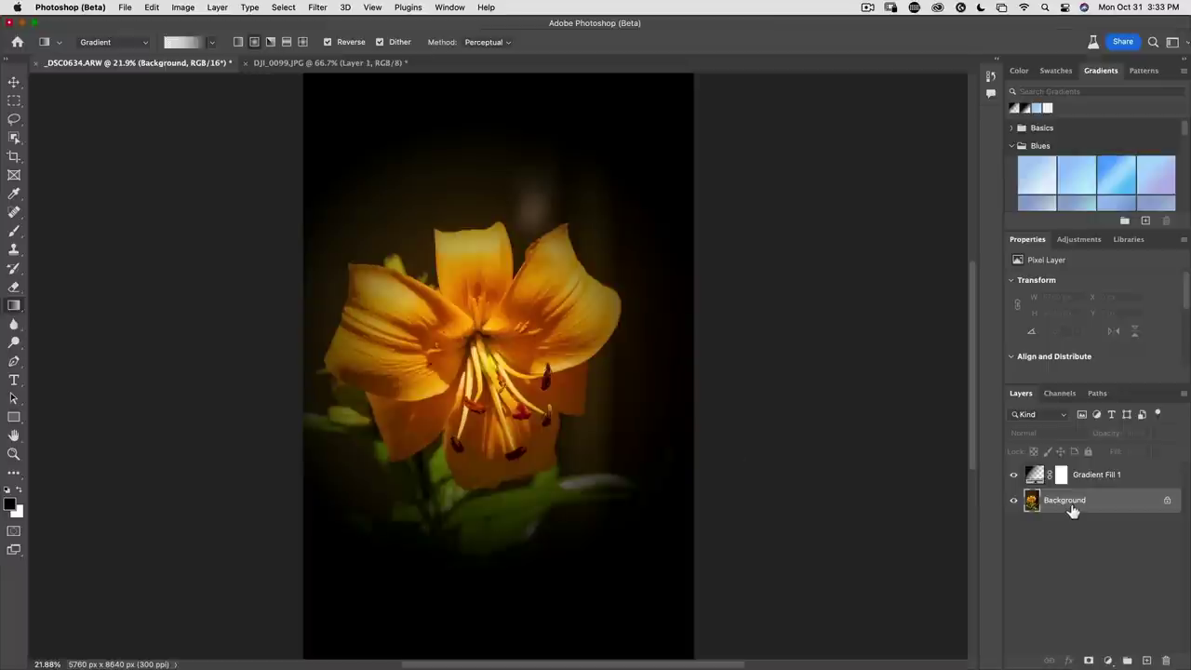
click(1045, 480)
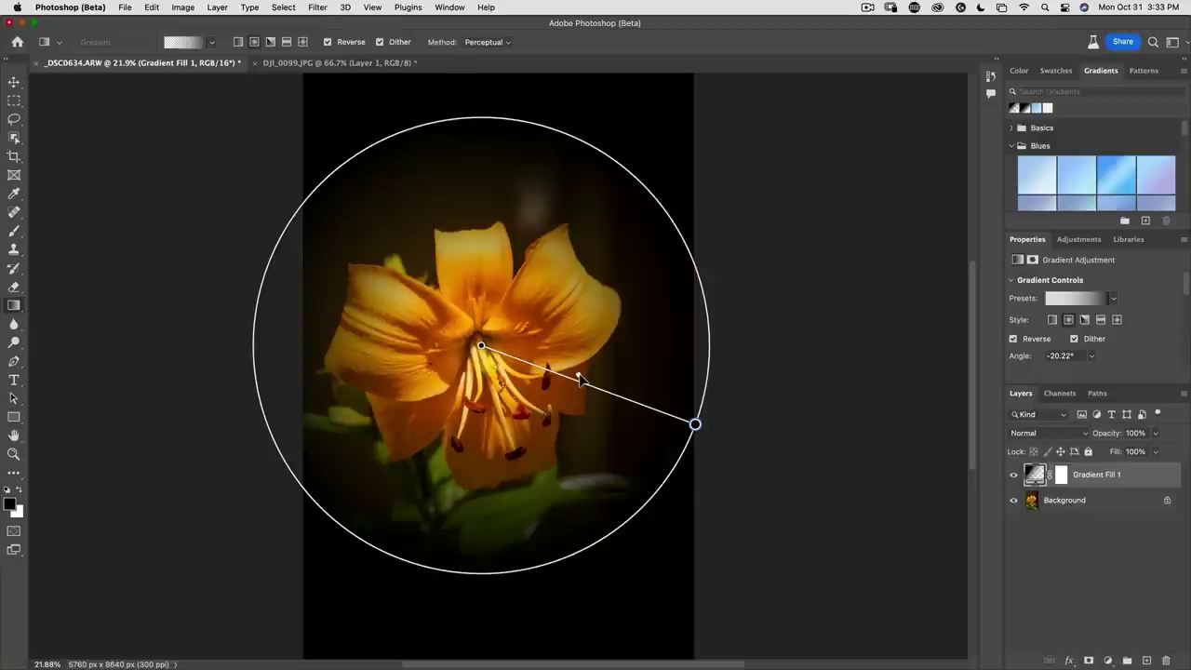
Remove the lily's gradient fill and draw a linear grey-to-transparent Basics gradient over the pelican sky
key(Delete)
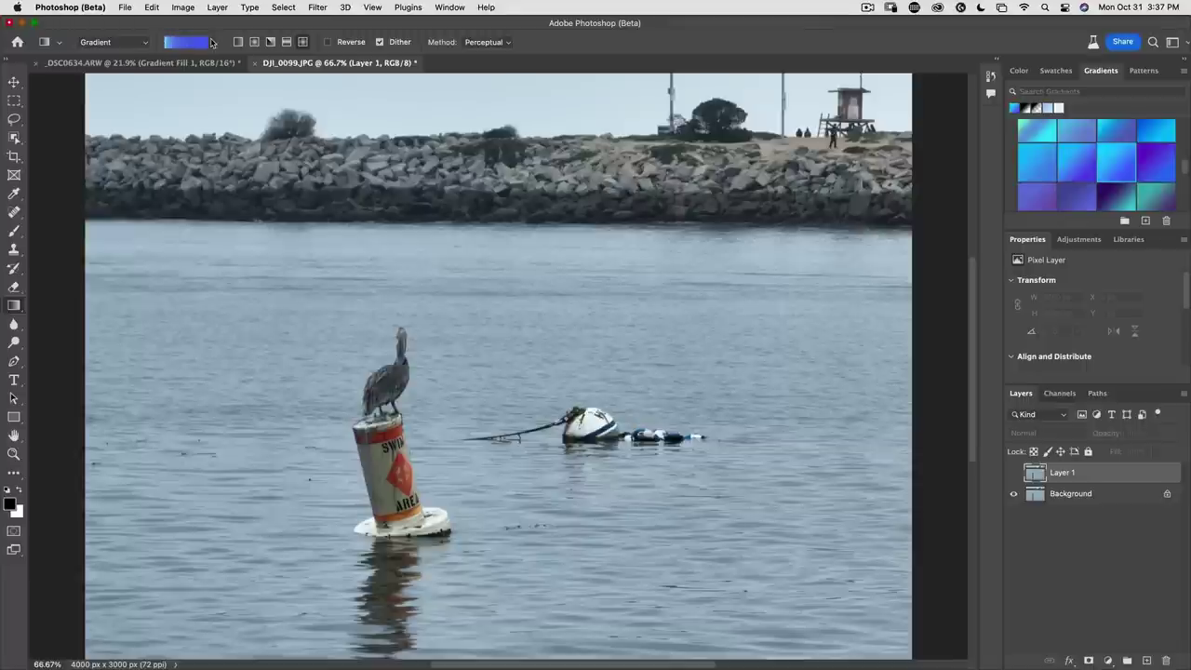
click(213, 42)
click(158, 85)
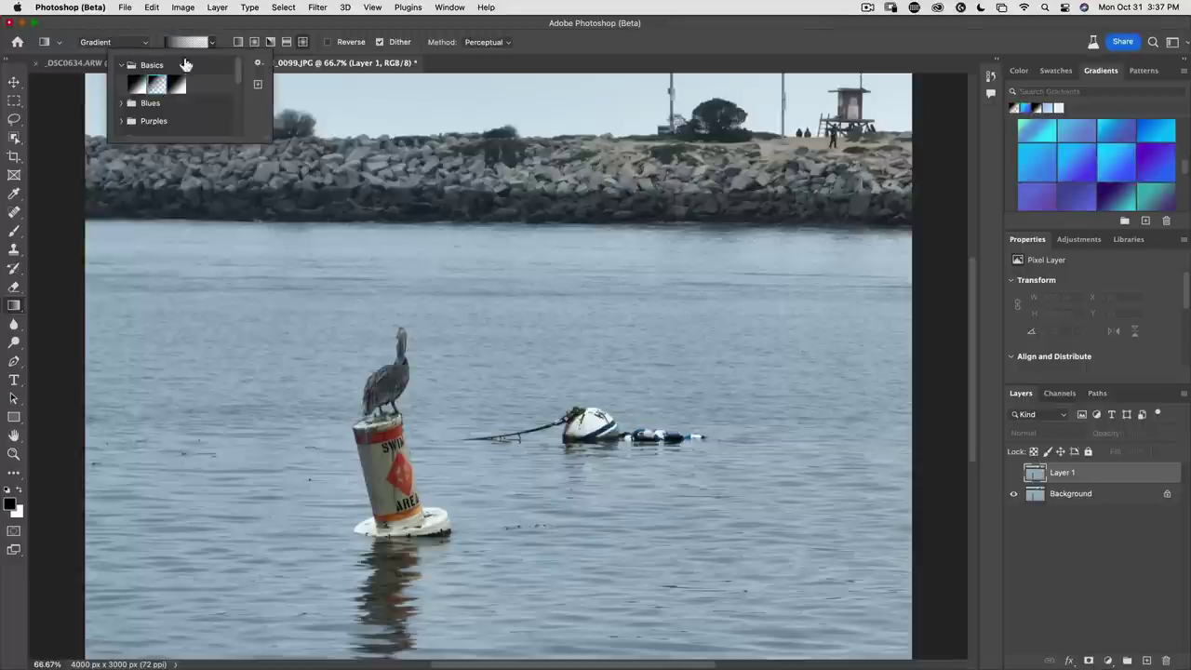
drag(423, 95, 420, 171)
click(183, 29)
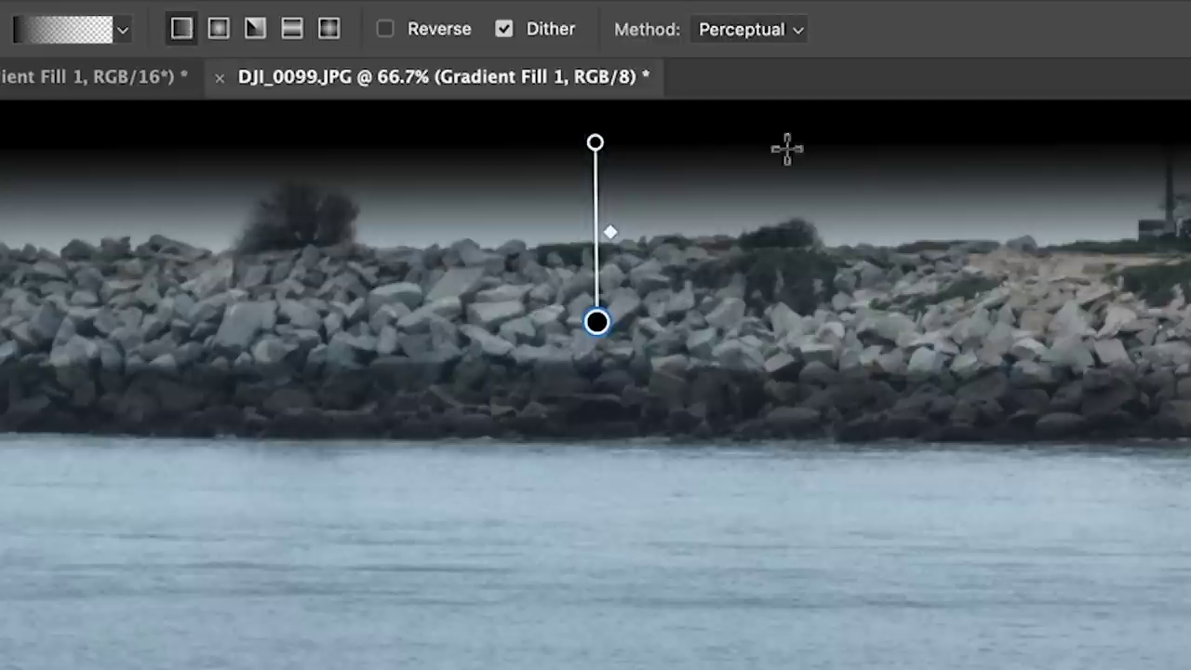
mouse_move(597, 321)
mouse_down()
mouse_move(592, 451)
mouse_move(606, 272)
mouse_move(598, 184)
mouse_move(585, 262)
mouse_move(597, 333)
mouse_up()
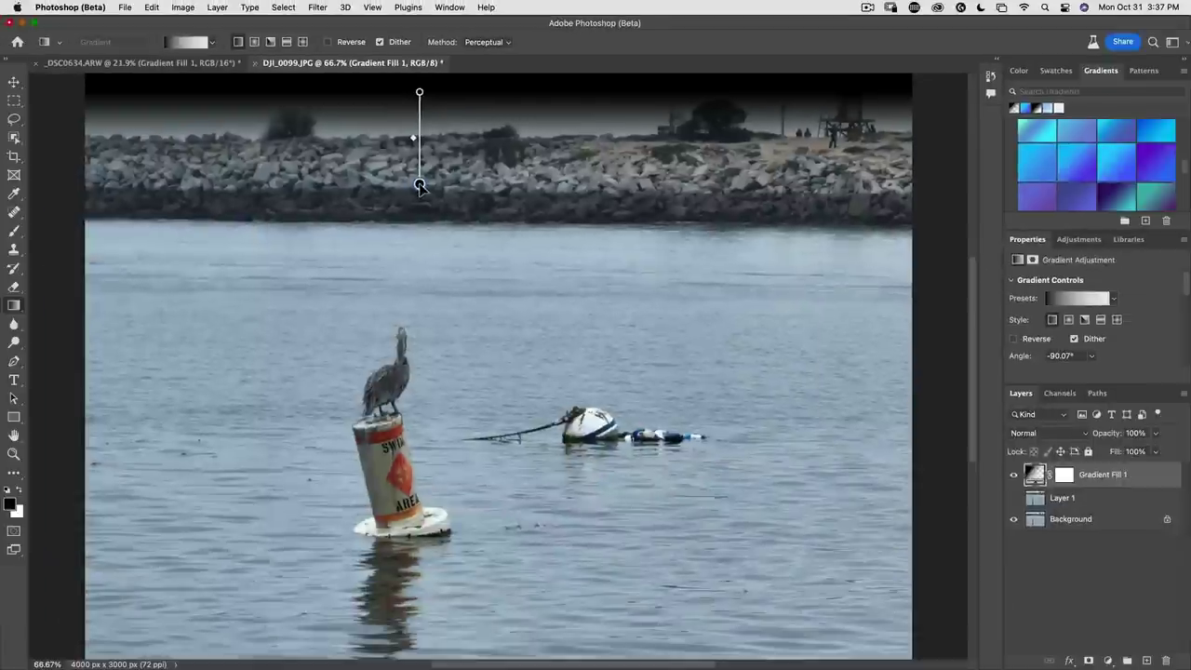
Set the gradient layer to Multiply blend at 35% opacity and open its top stop's colour
drag(1108, 434, 1019, 443)
click(1041, 436)
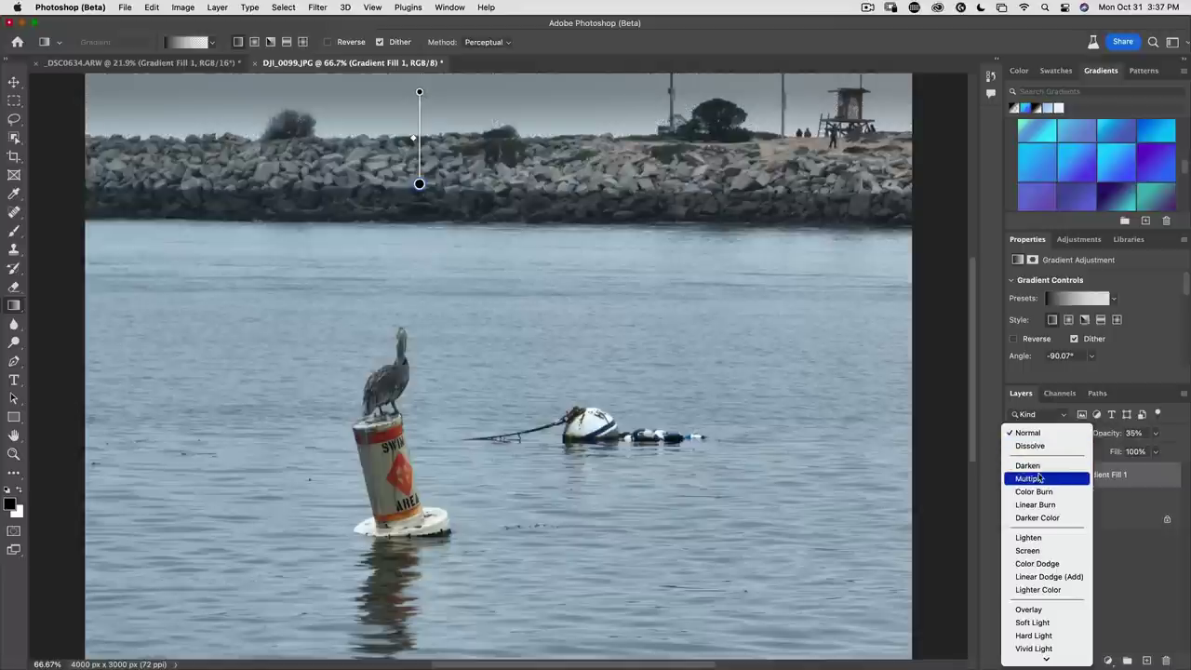
click(1041, 478)
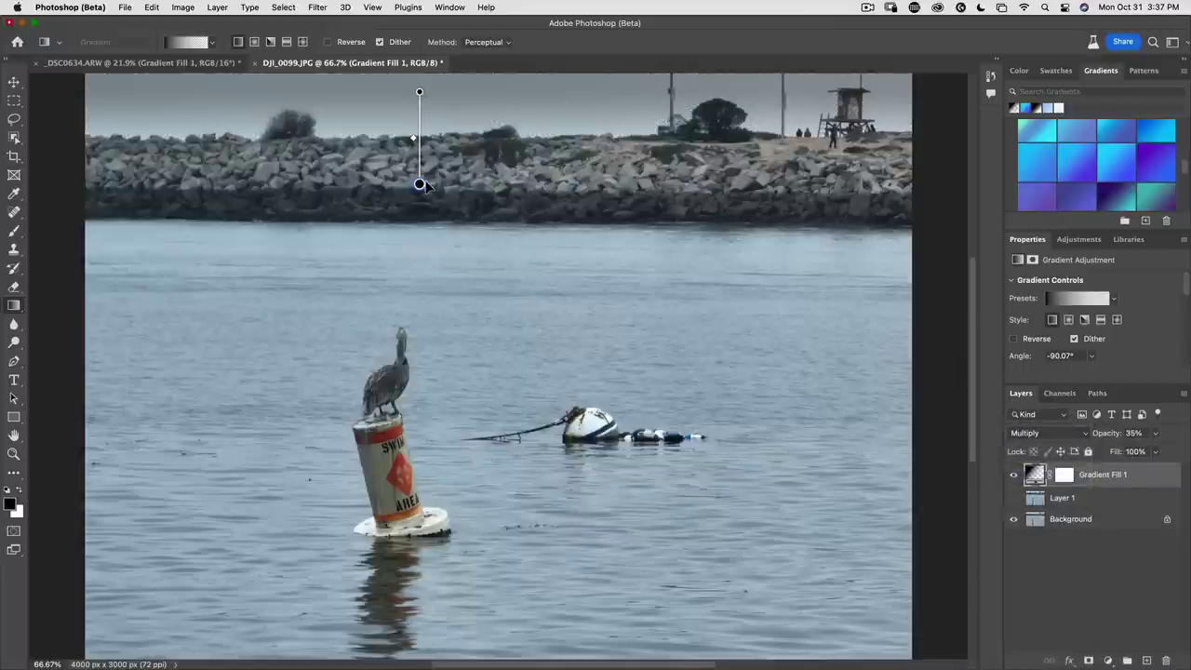
double_click(420, 93)
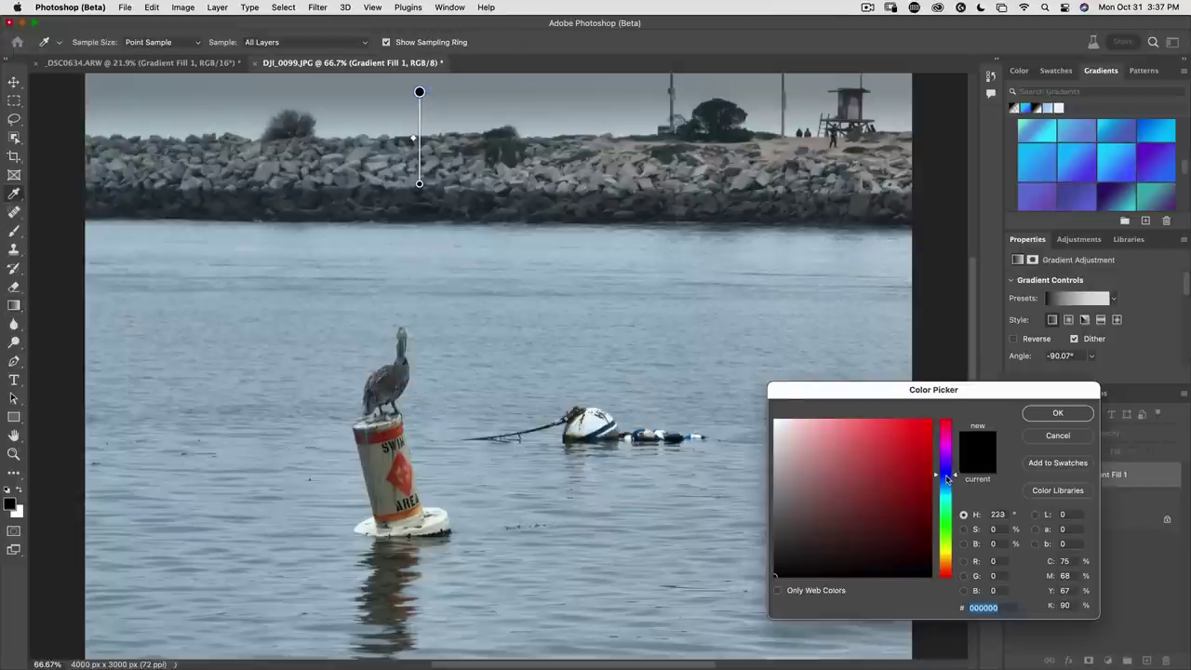
Recolour the gradient's top stop dark slate blue-grey (4a5763)
drag(947, 479, 947, 486)
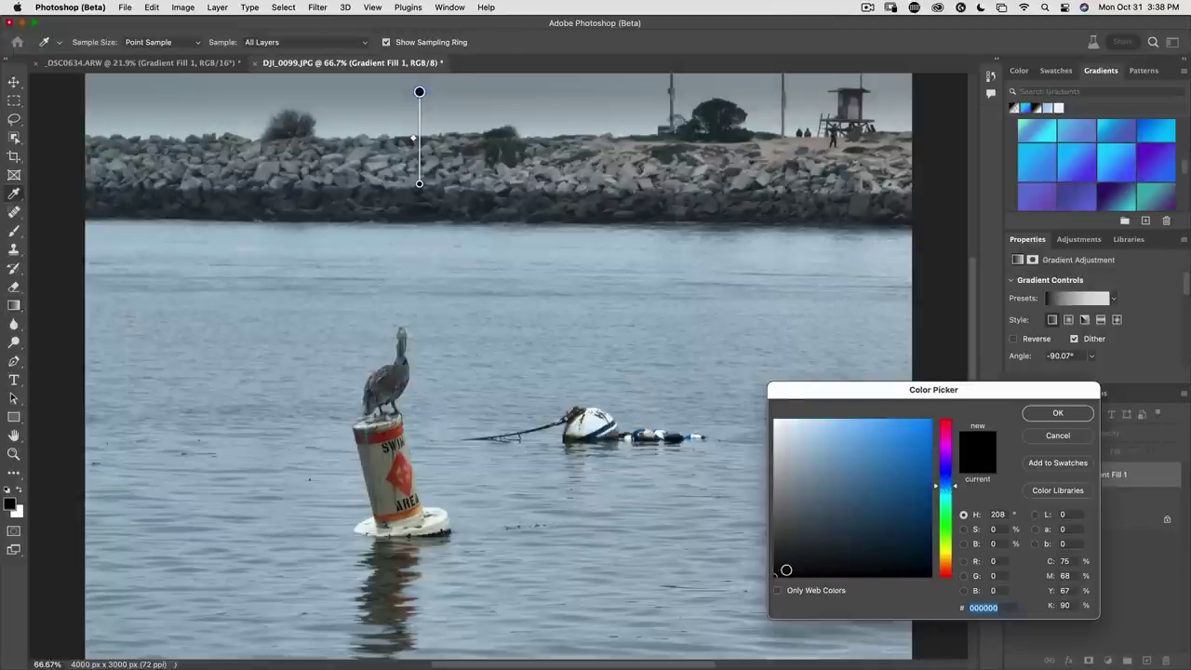
mouse_move(787, 569)
mouse_down()
mouse_move(819, 513)
mouse_move(845, 535)
mouse_move(910, 534)
mouse_move(858, 501)
mouse_move(863, 514)
mouse_up()
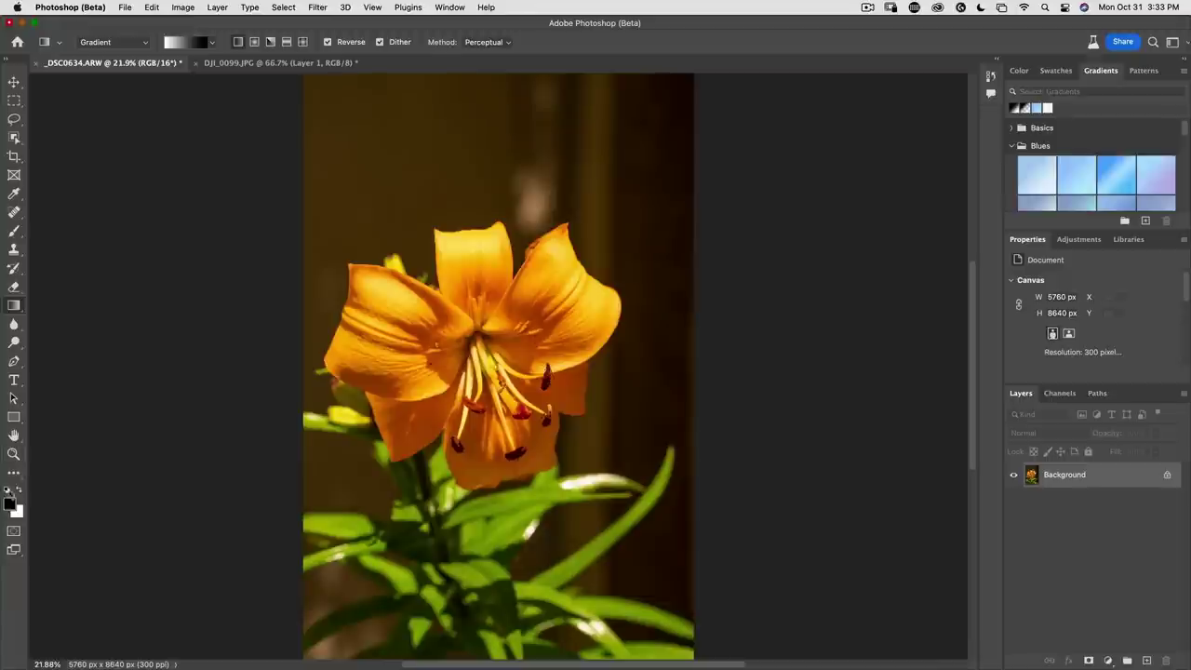
Set the foreground colour to pure red ff0000
click(10, 506)
drag(888, 501, 1012, 405)
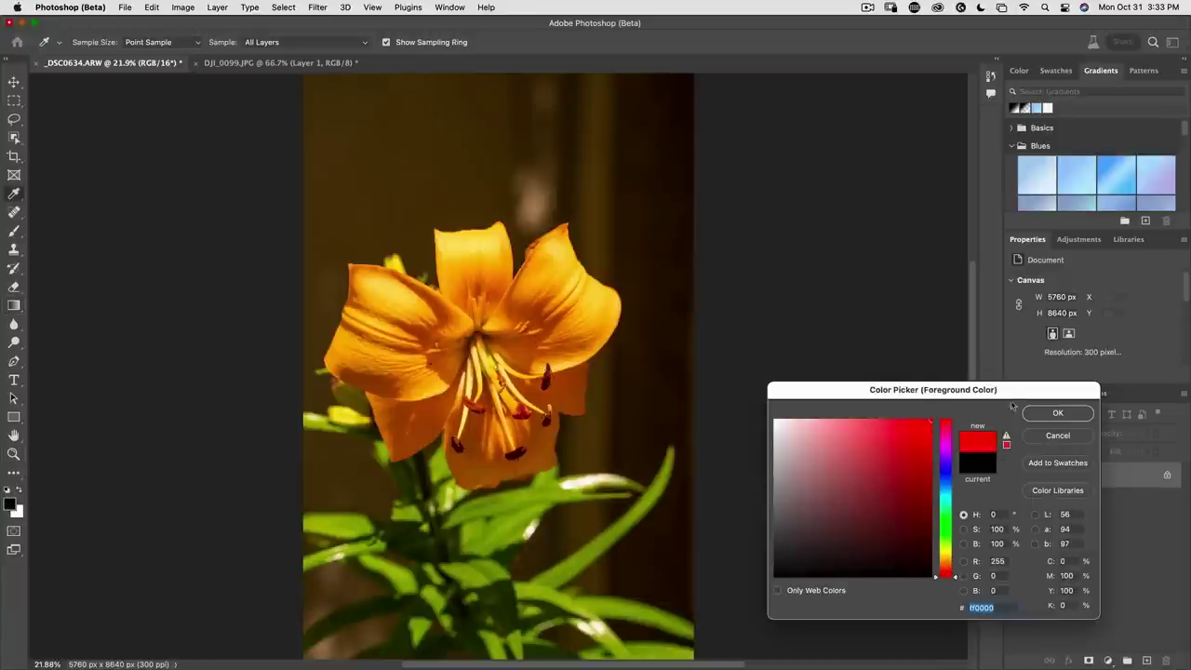
click(1044, 415)
Set the background to a petal-sampled yellow and drag a yellow-to-red linear gradient down the lily
click(17, 512)
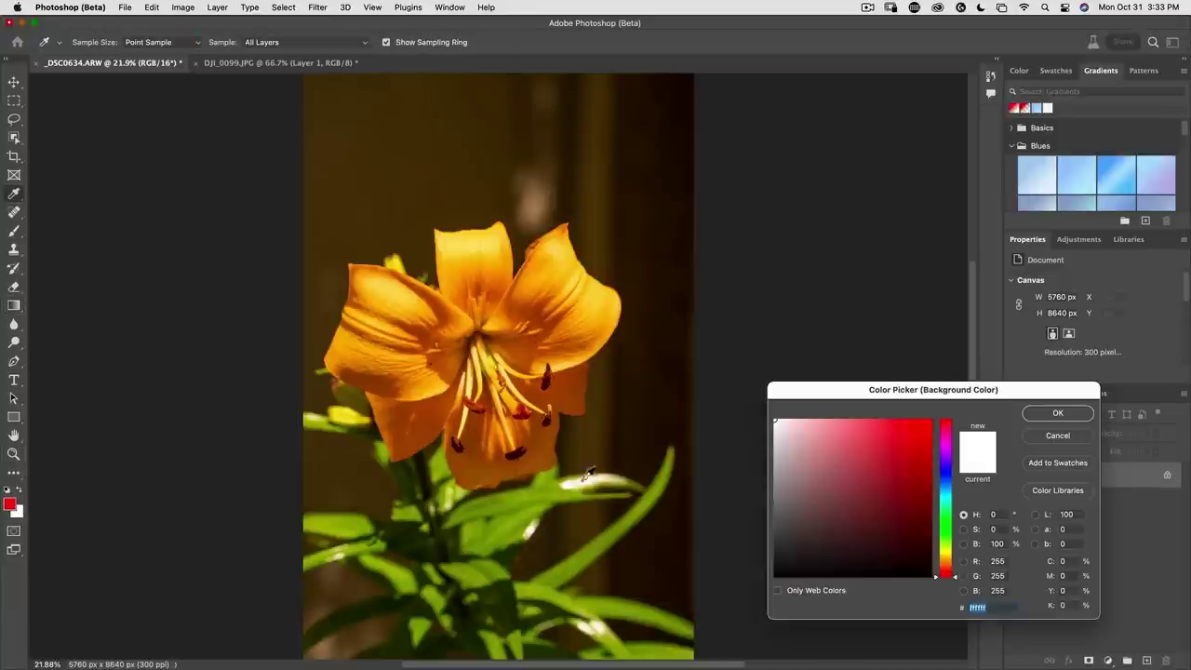
click(950, 555)
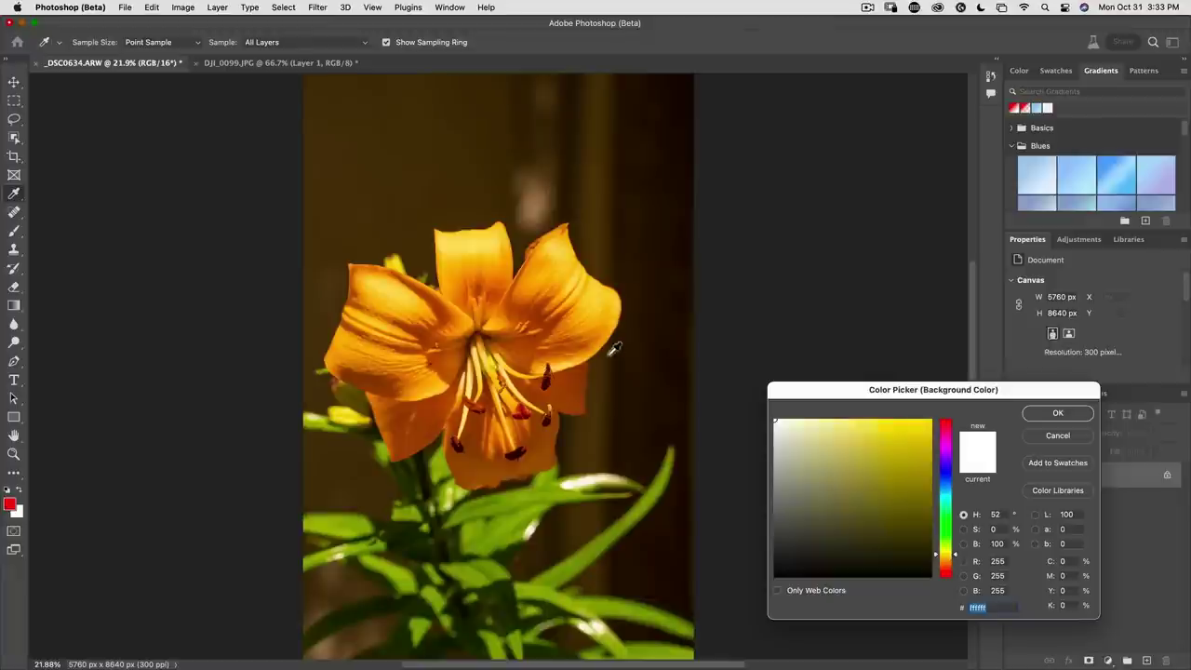
click(598, 305)
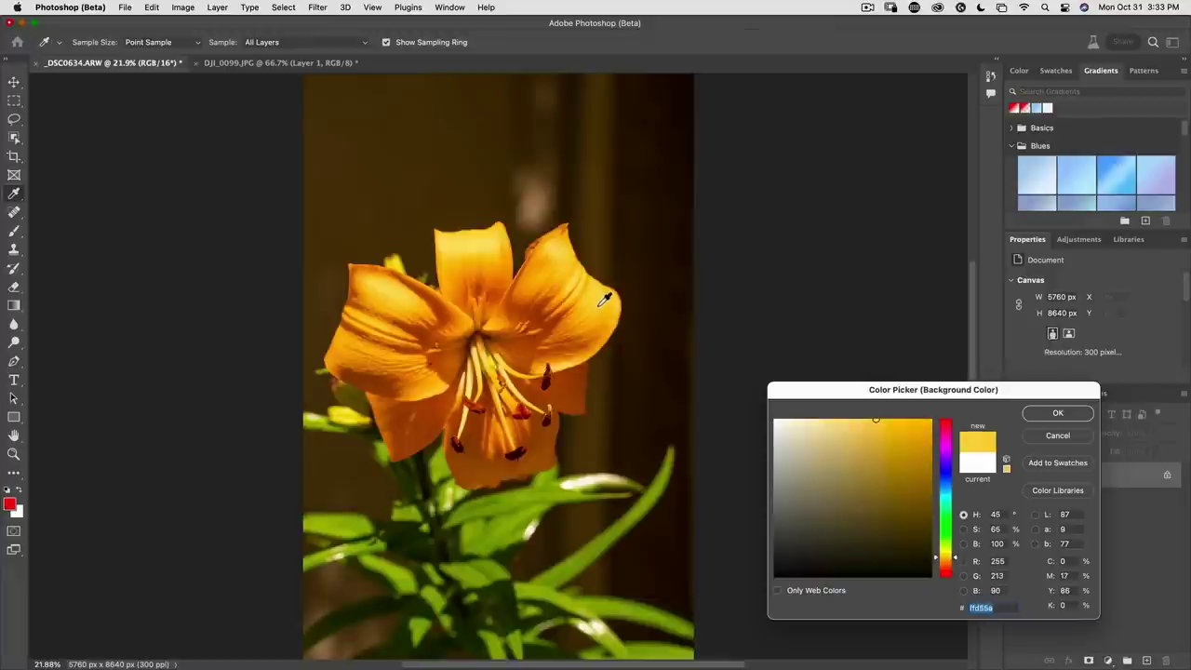
click(600, 304)
click(1041, 418)
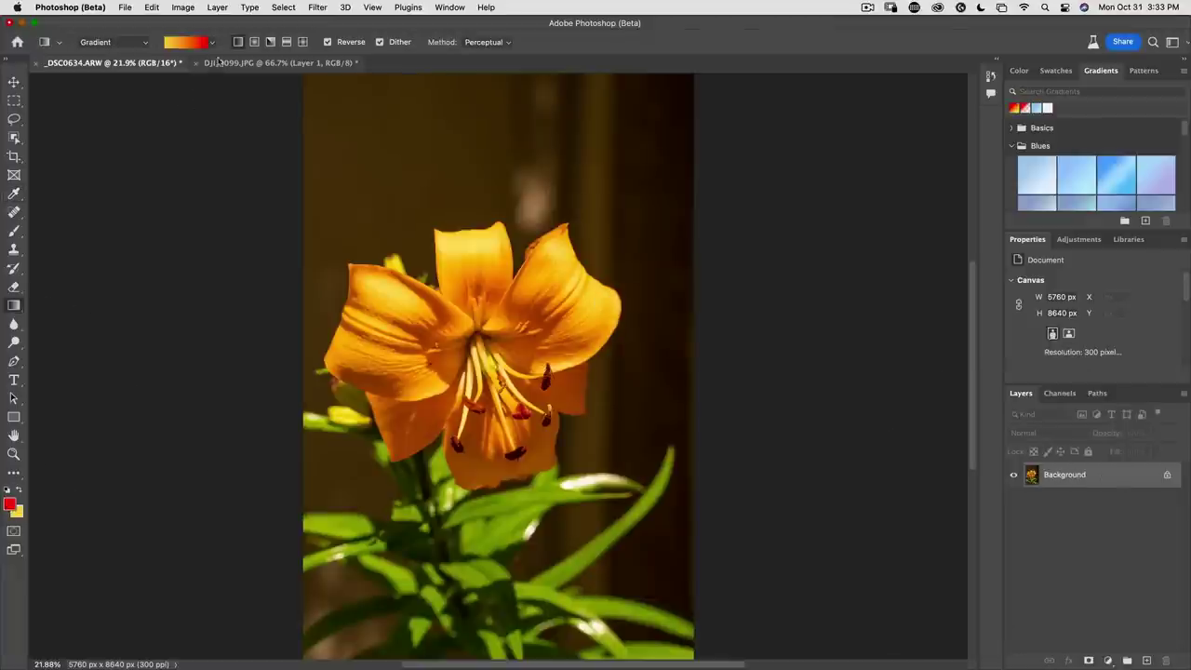
drag(441, 144, 444, 620)
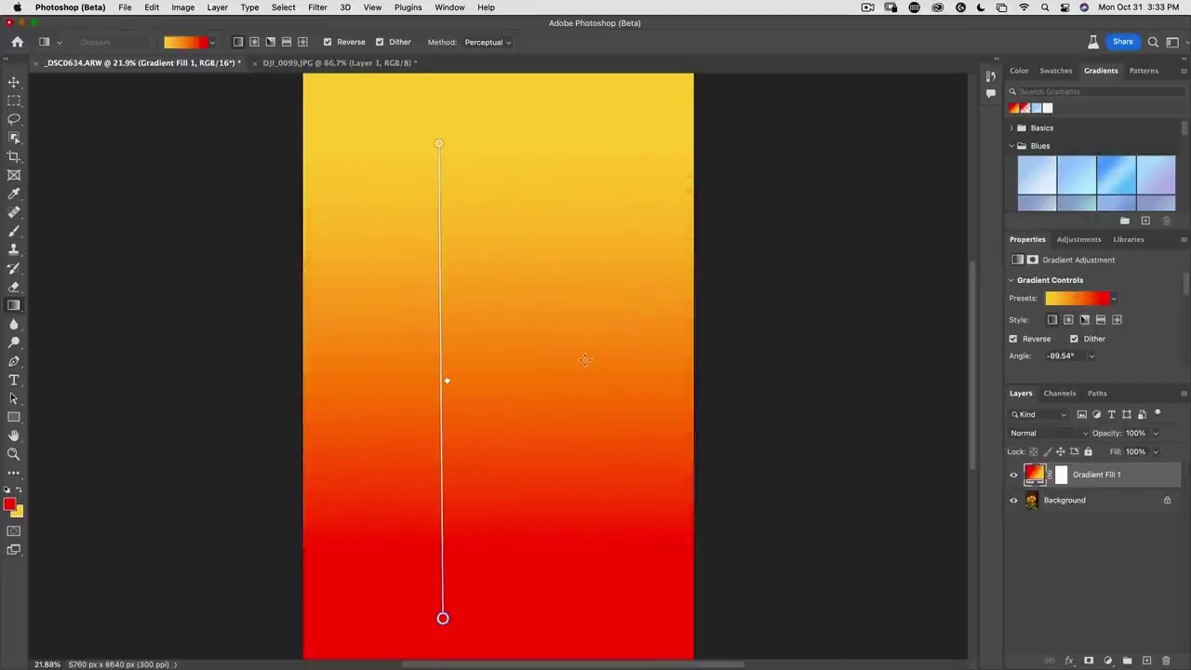
Extend the yellow area and add a white middle stop to the yellow-to-red gradient
drag(447, 382, 456, 410)
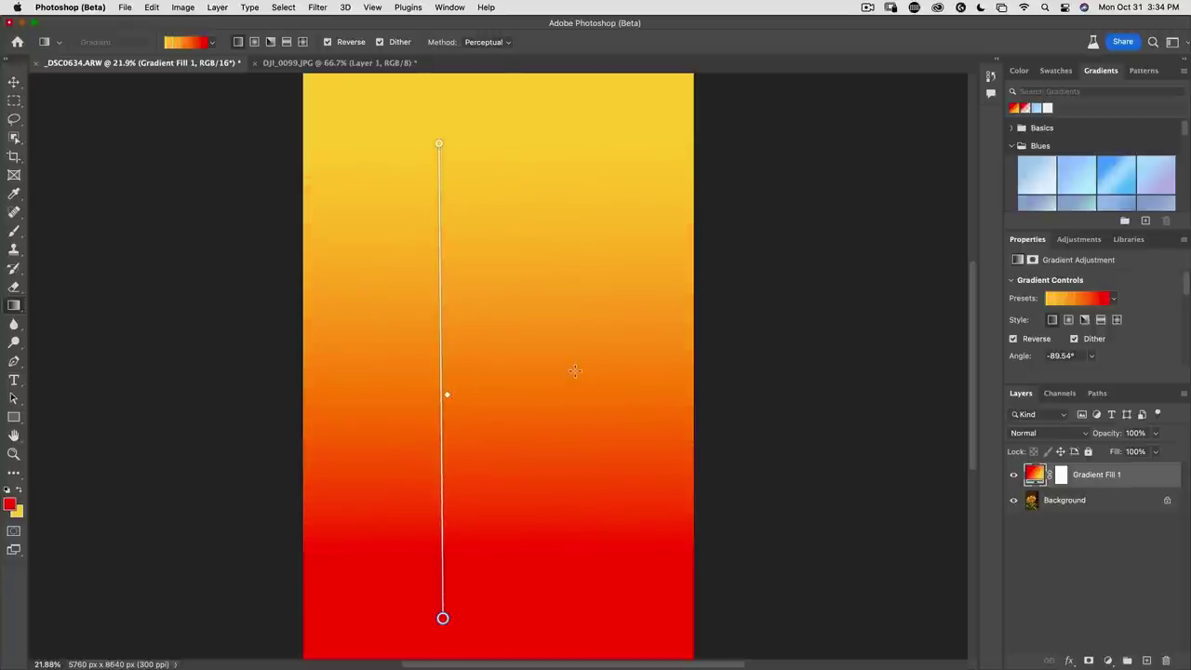
click(439, 319)
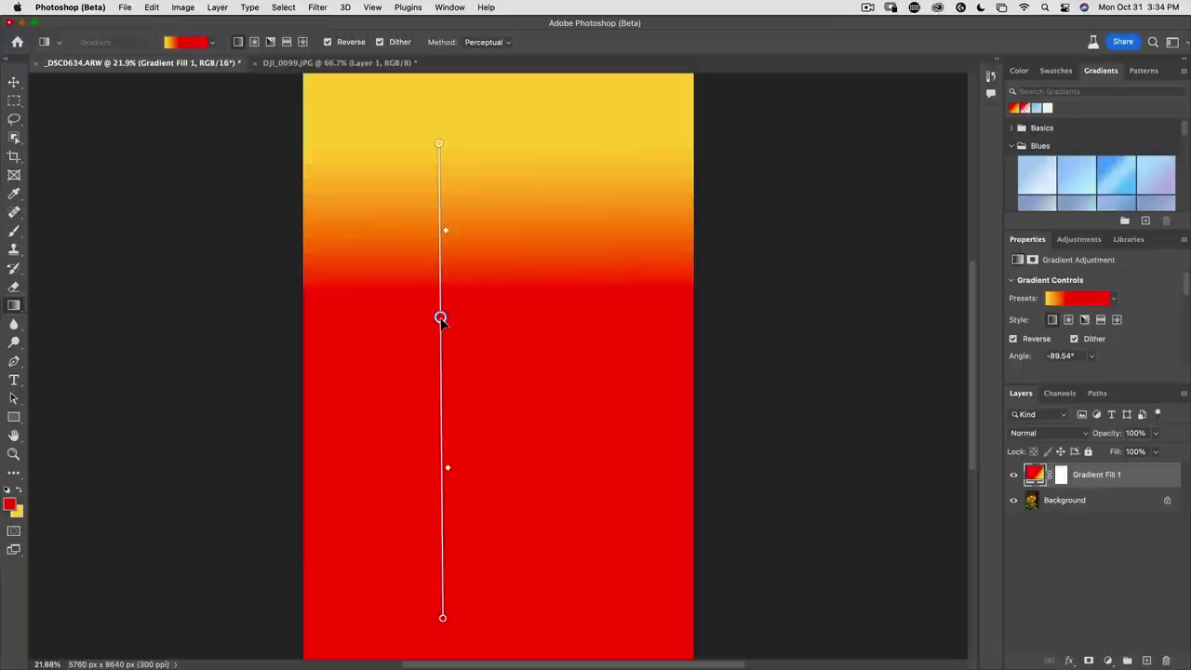
double_click(440, 319)
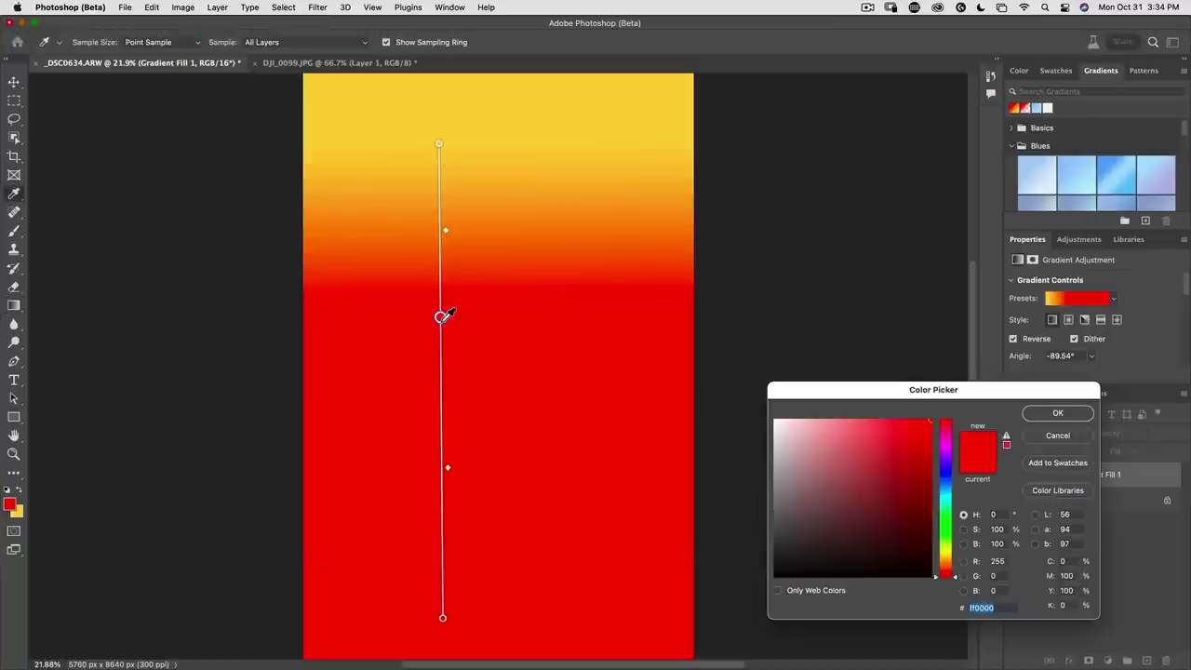
drag(809, 443, 777, 406)
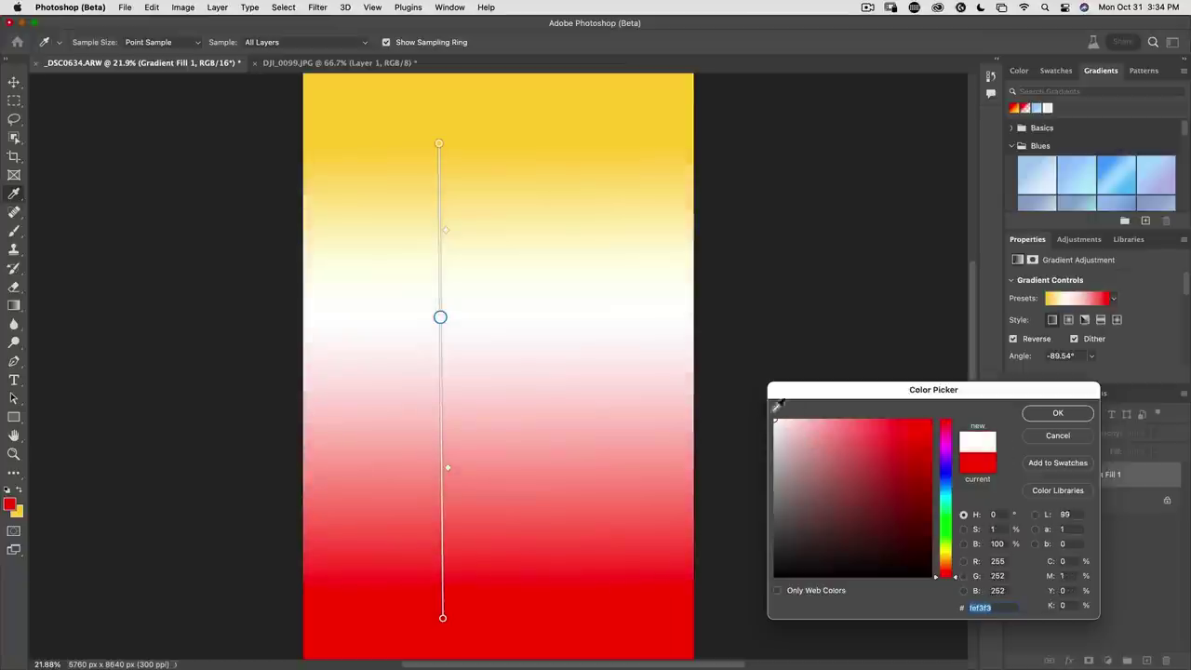
click(1056, 415)
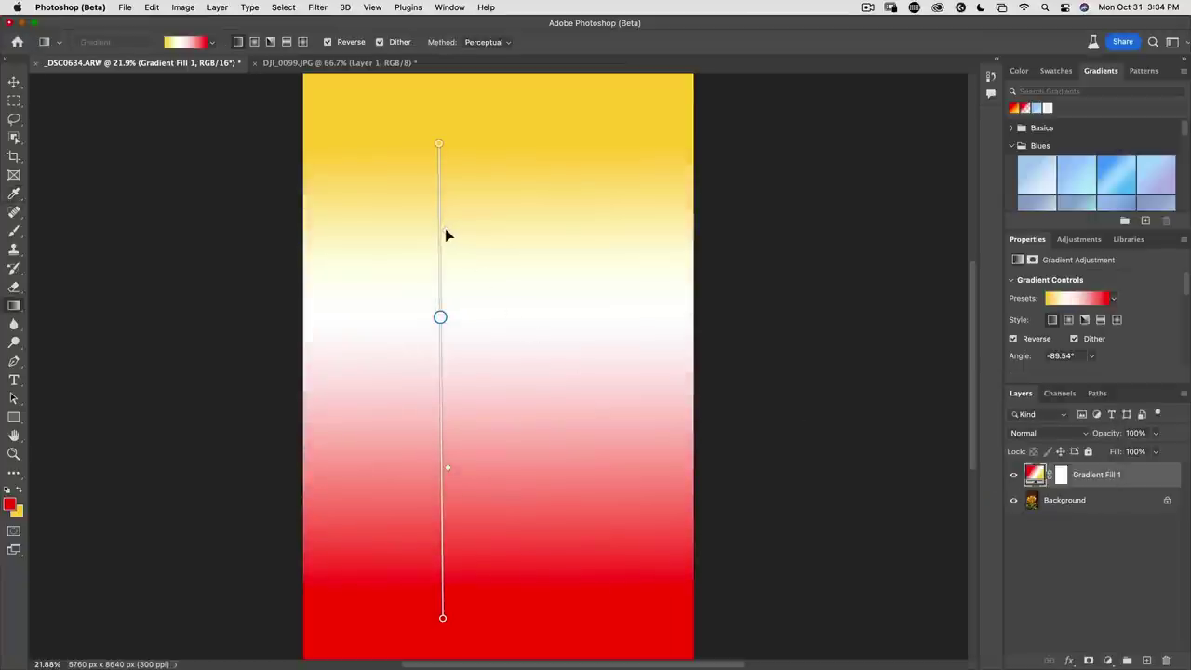
Sharpen the yellow-white and white-red transitions, moving the yellow-white blend higher
drag(445, 230, 447, 309)
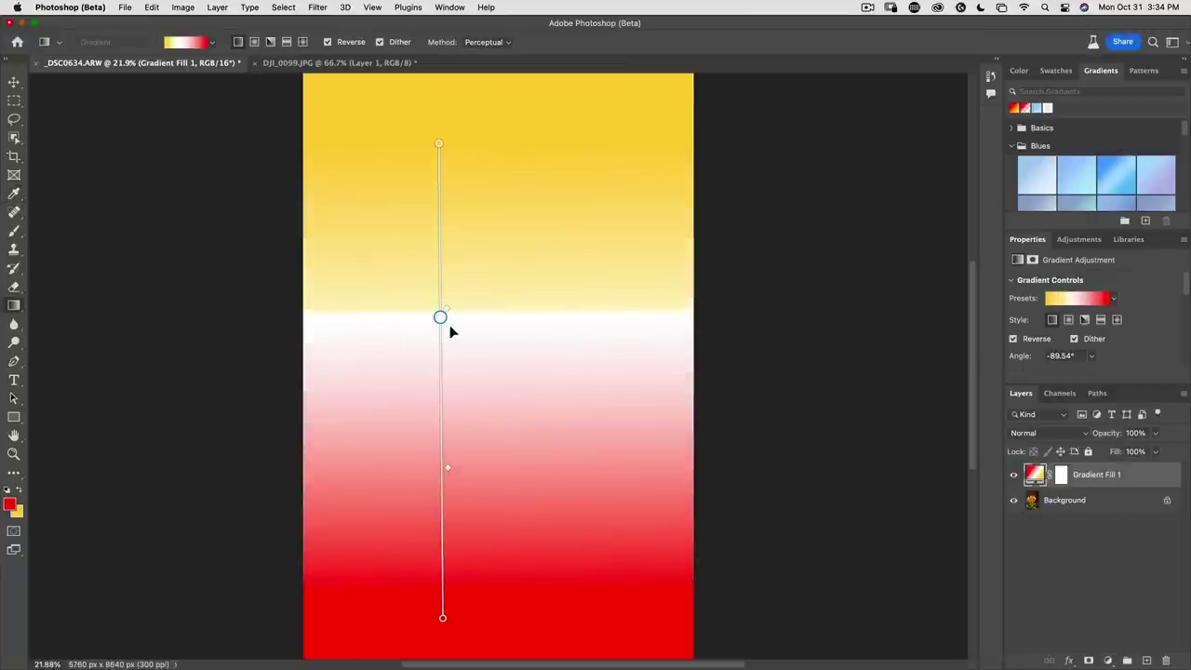
drag(448, 473, 448, 434)
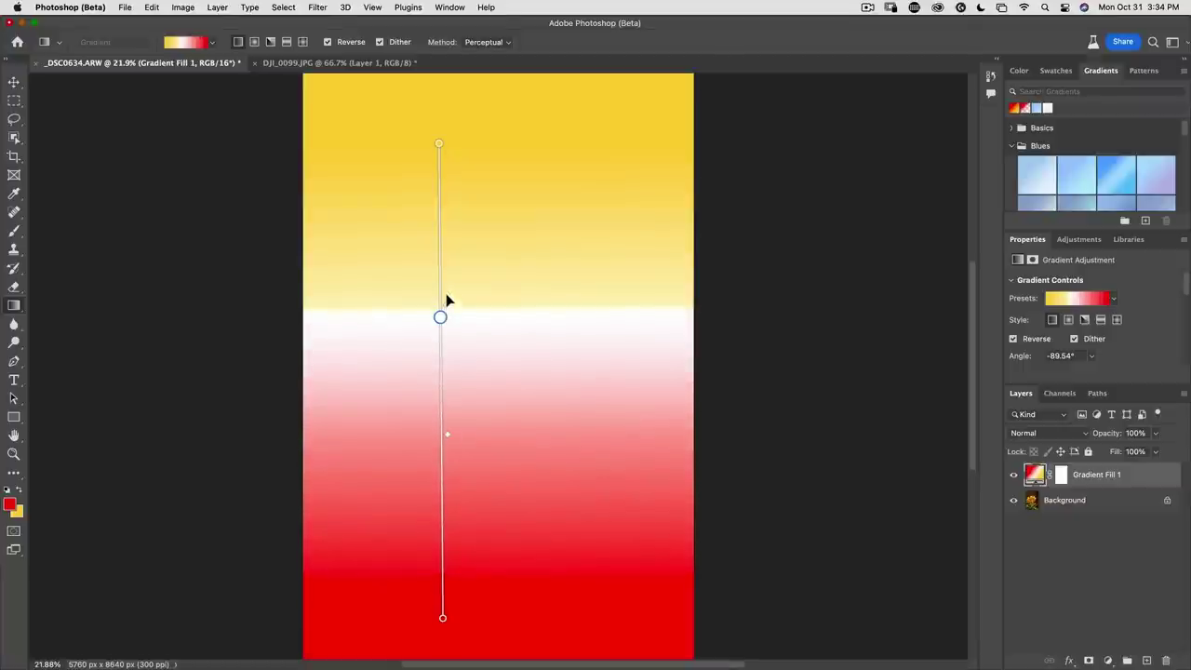
drag(447, 300, 446, 270)
Add a magenta colour stop near the bottom of the gradient
click(444, 519)
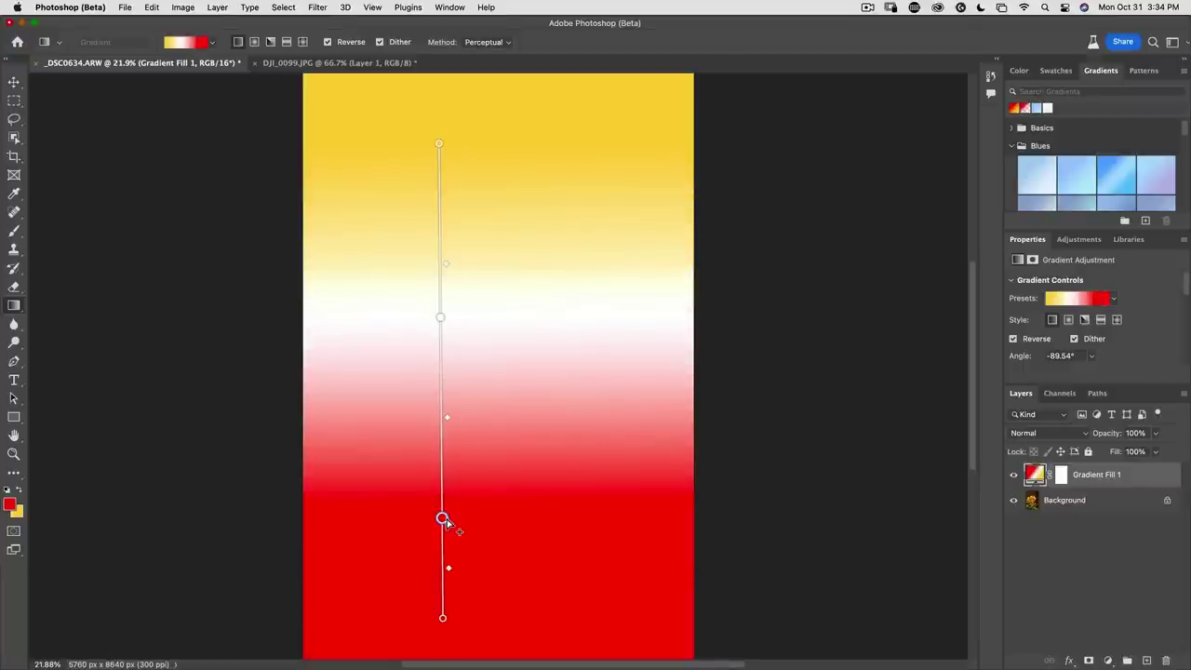
double_click(442, 519)
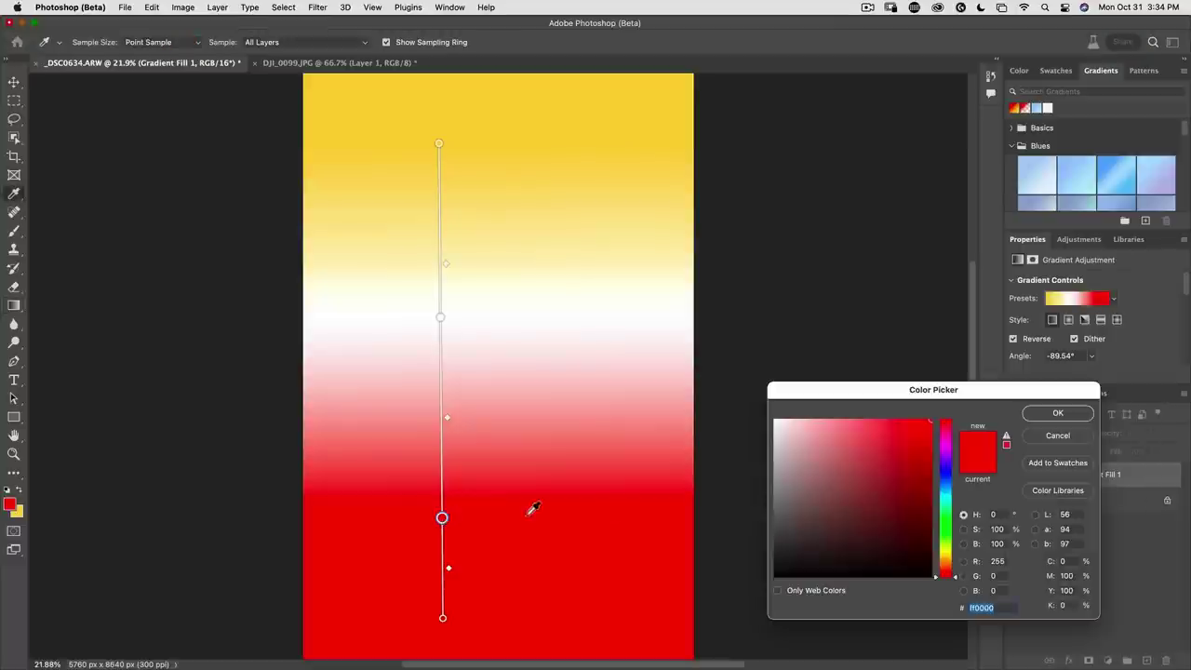
click(948, 453)
drag(948, 453, 948, 441)
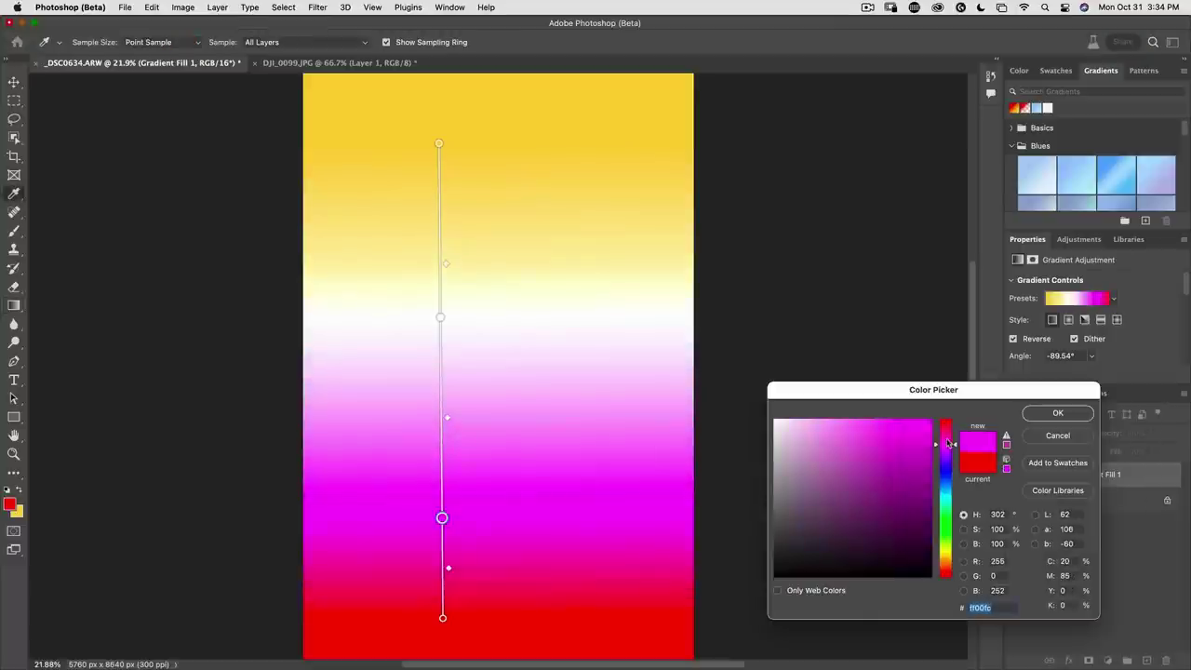
click(1059, 413)
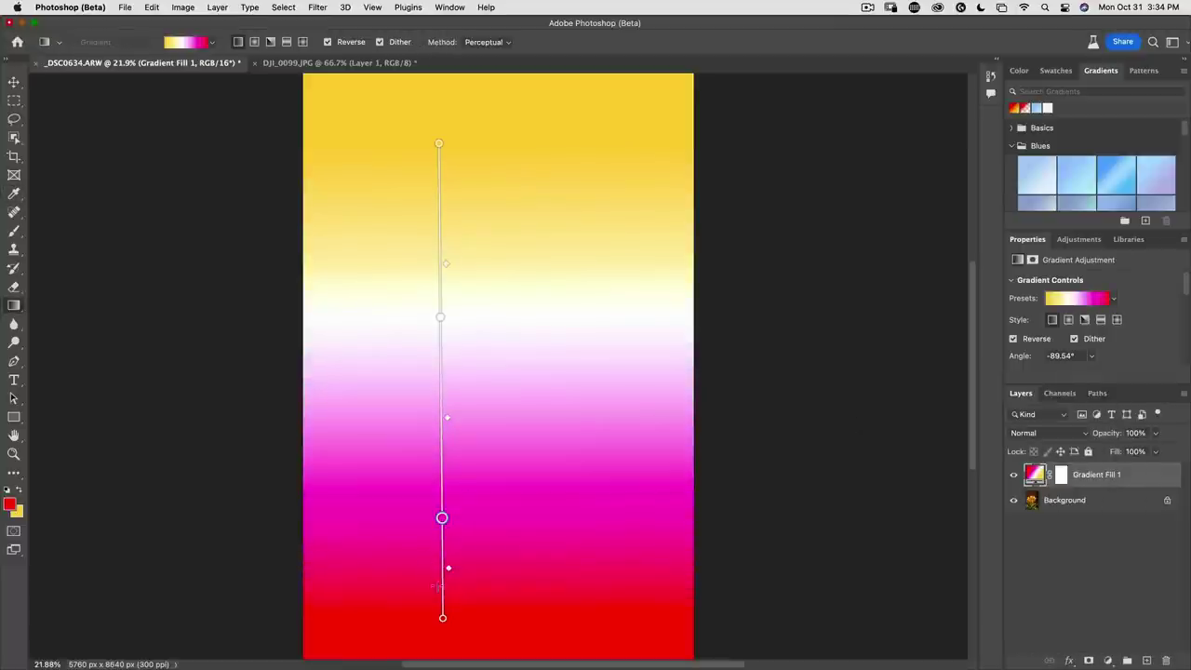
Adjust the white-magenta, magenta-red and yellow-white blend points along the gradient
click(443, 619)
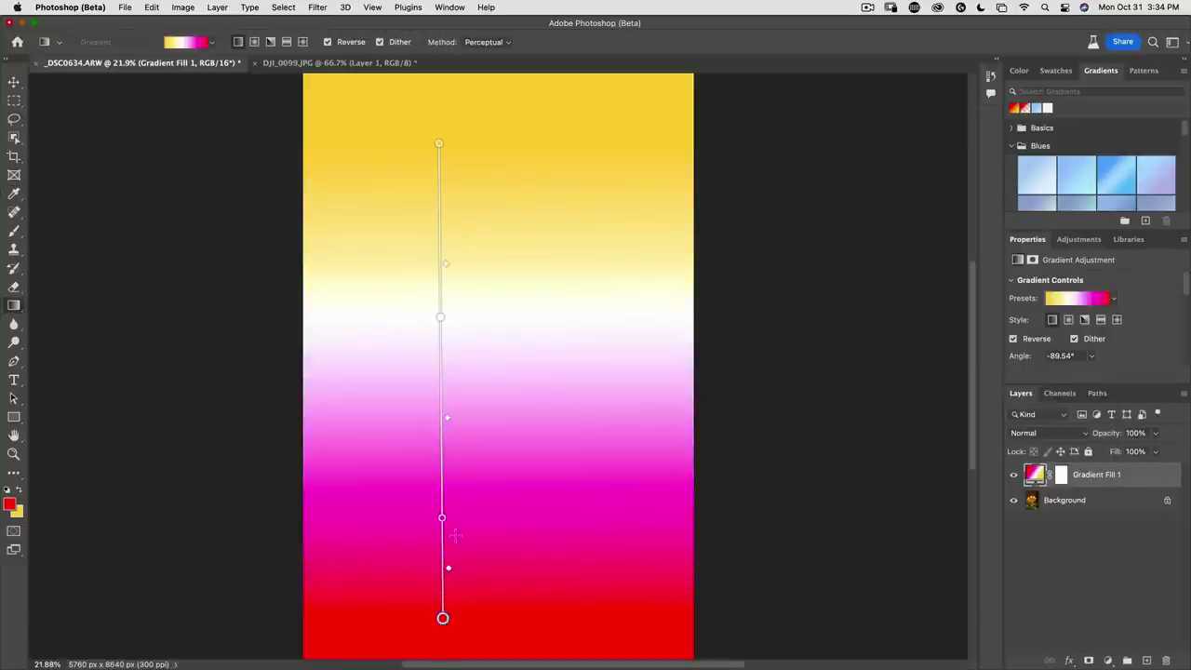
click(440, 317)
mouse_move(448, 416)
mouse_down()
mouse_move(447, 454)
mouse_move(444, 377)
mouse_move(447, 431)
mouse_up()
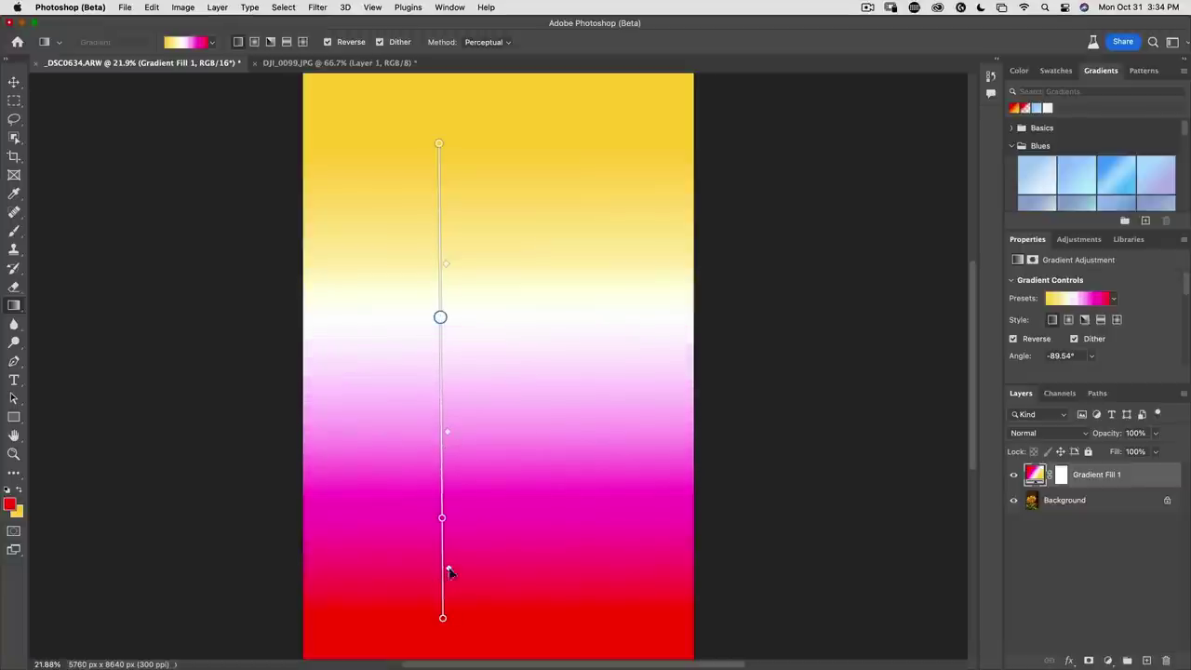
drag(448, 570, 450, 577)
drag(445, 270, 445, 218)
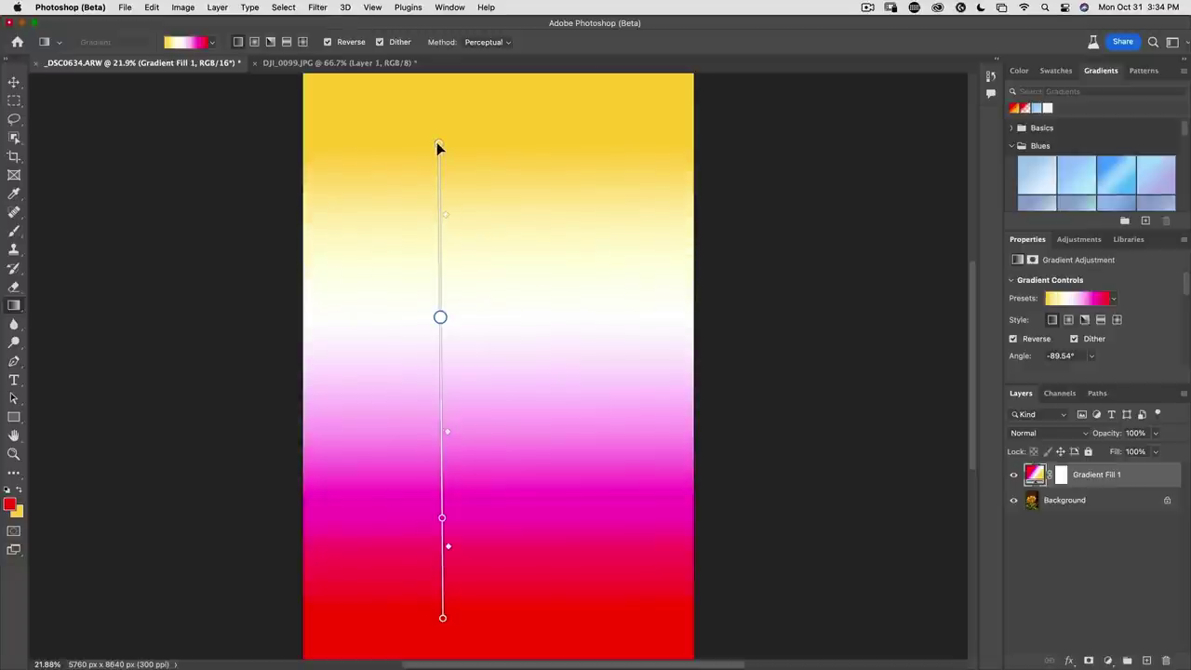
Tilt the gradient diagonally, red upper left and yellow lower right, then delete the white stop and Gradient Fill 1 layer
drag(438, 144, 718, 111)
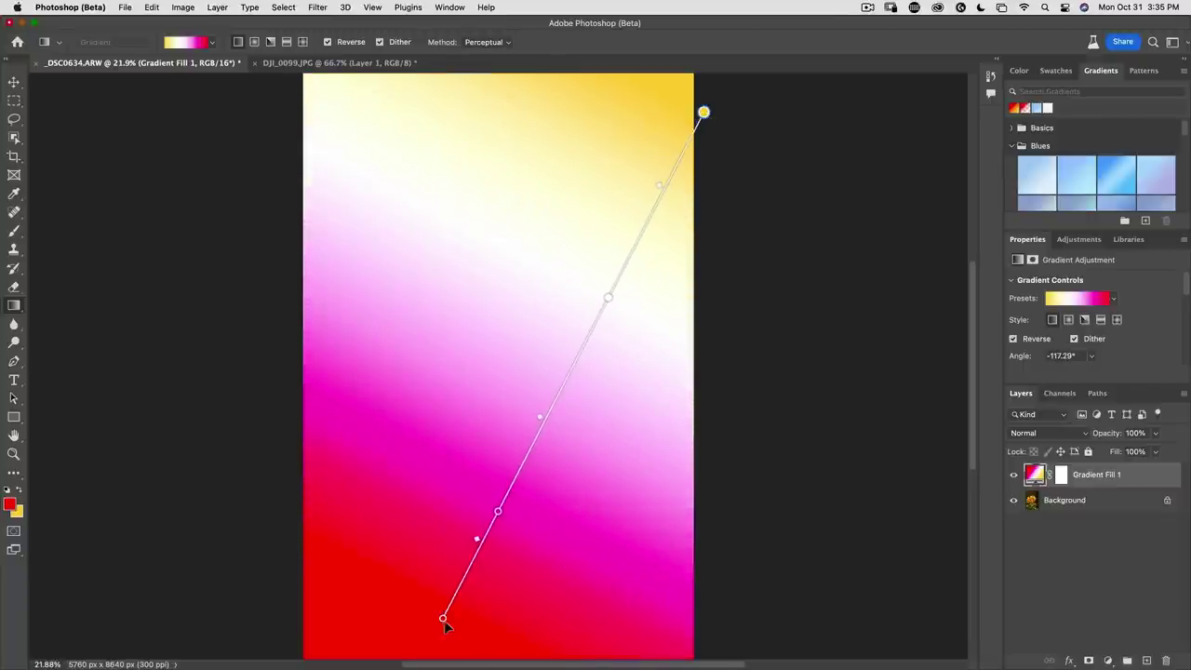
drag(443, 618, 302, 280)
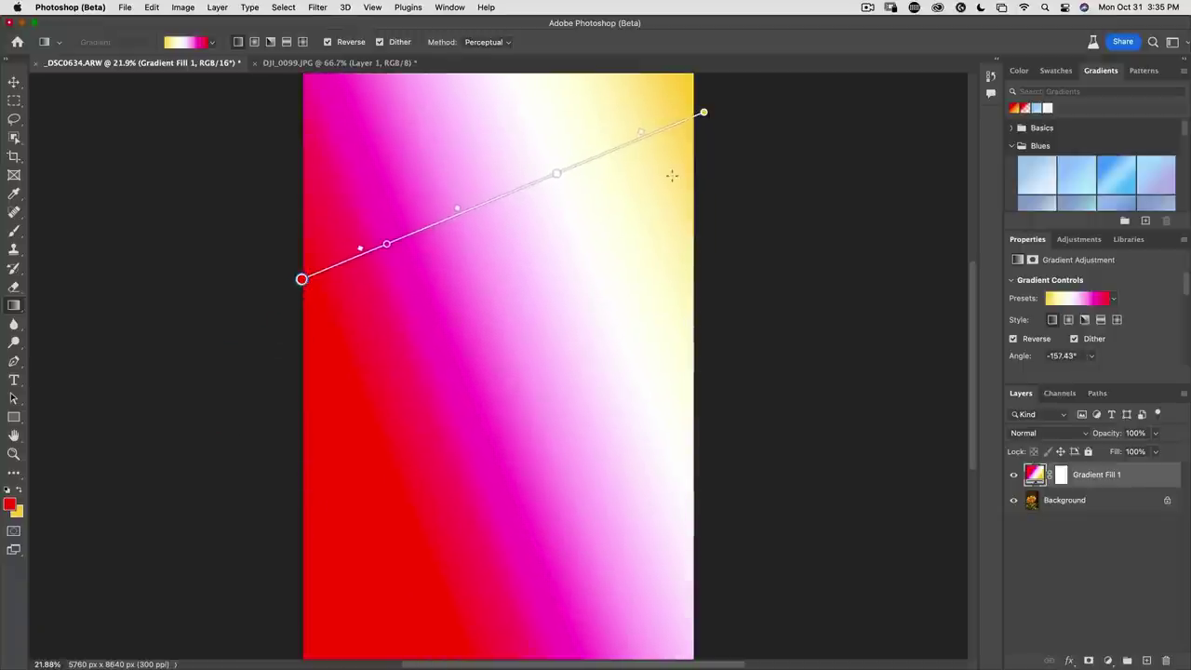
drag(704, 113, 675, 558)
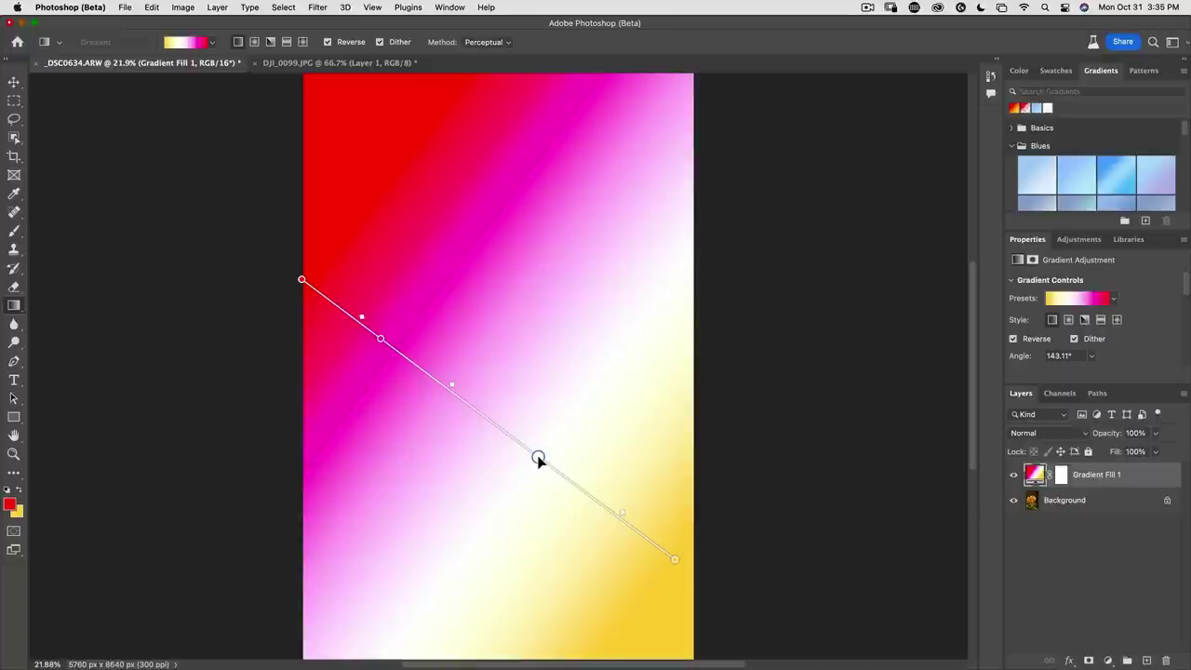
key(Delete)
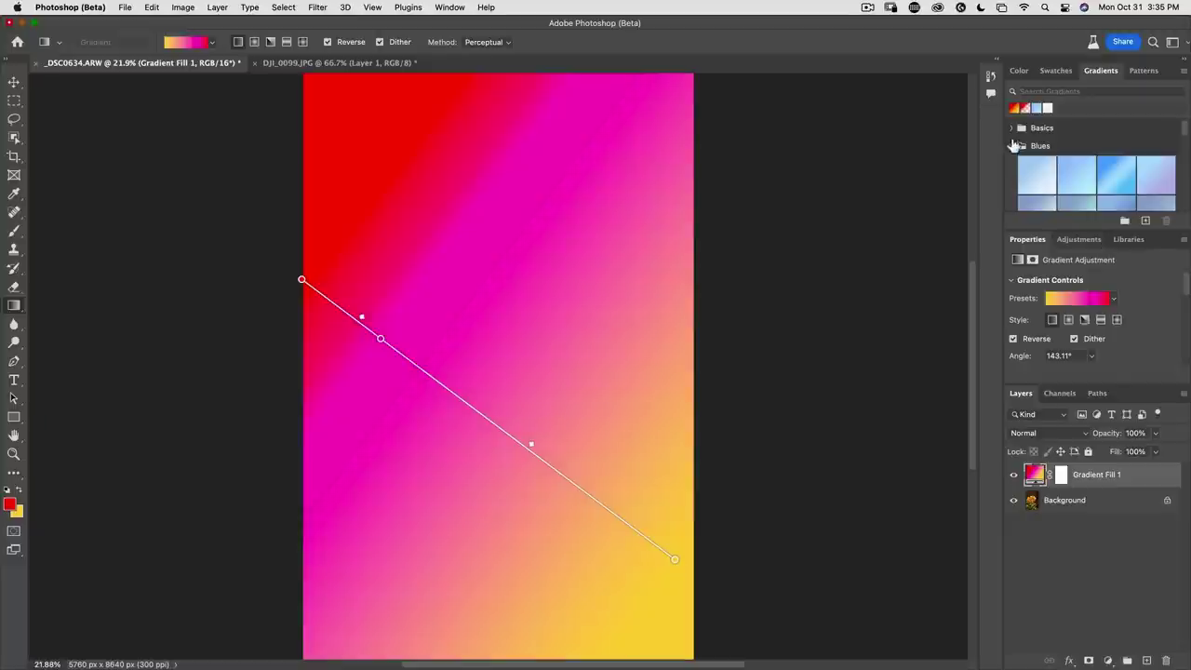
drag(1106, 482, 1166, 660)
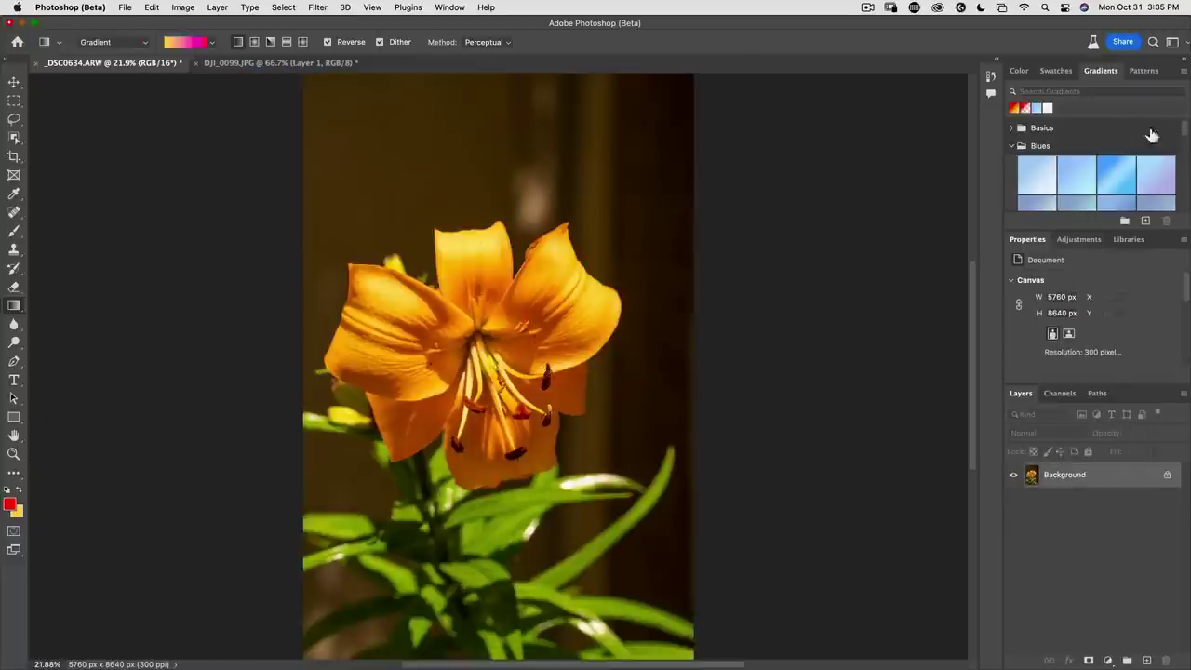
Apply a blue Basics gradient as a new fill layer, angled diagonally across the lily
click(1013, 129)
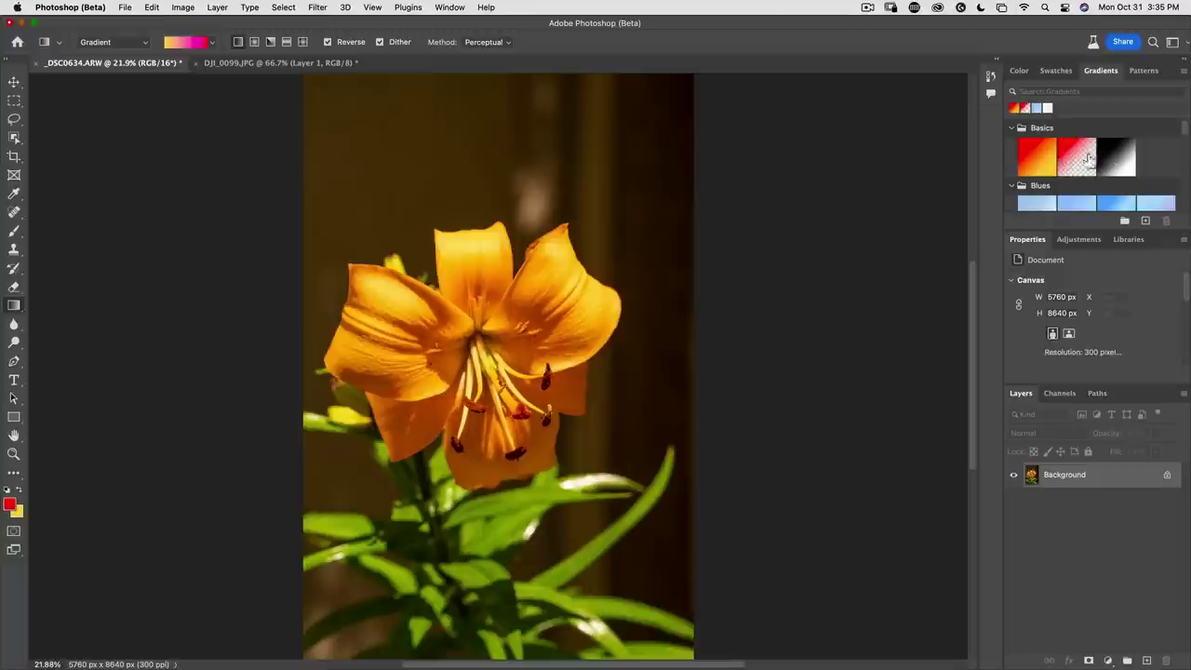
drag(1182, 137, 1183, 172)
drag(1042, 183, 394, 316)
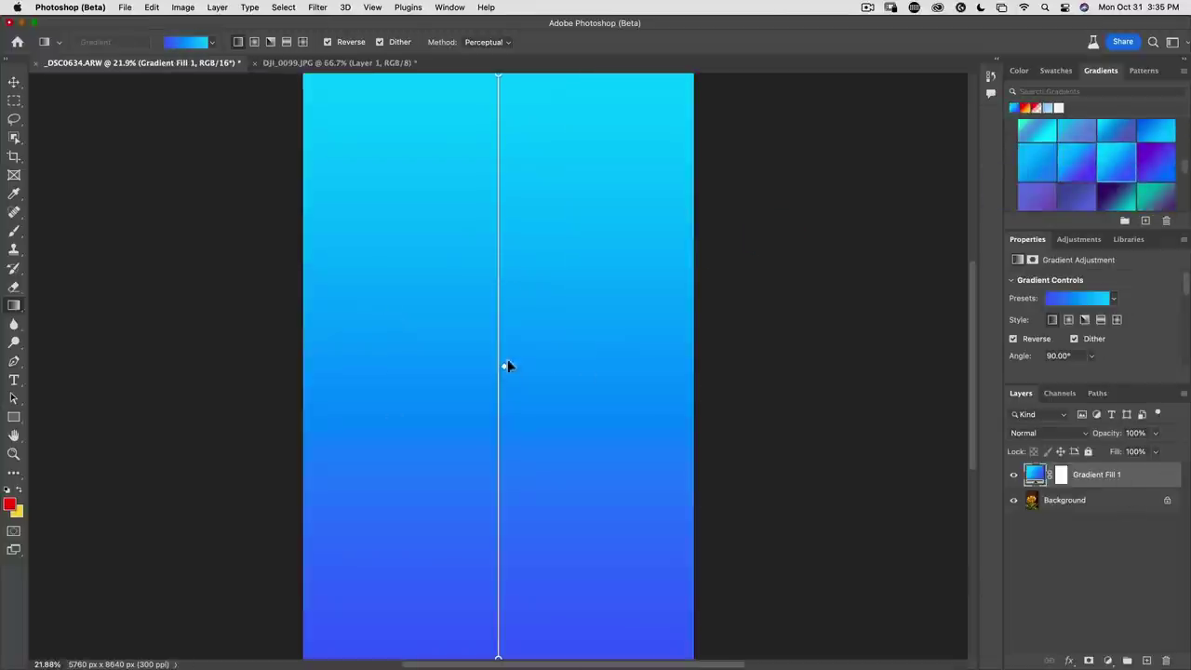
drag(498, 74, 674, 403)
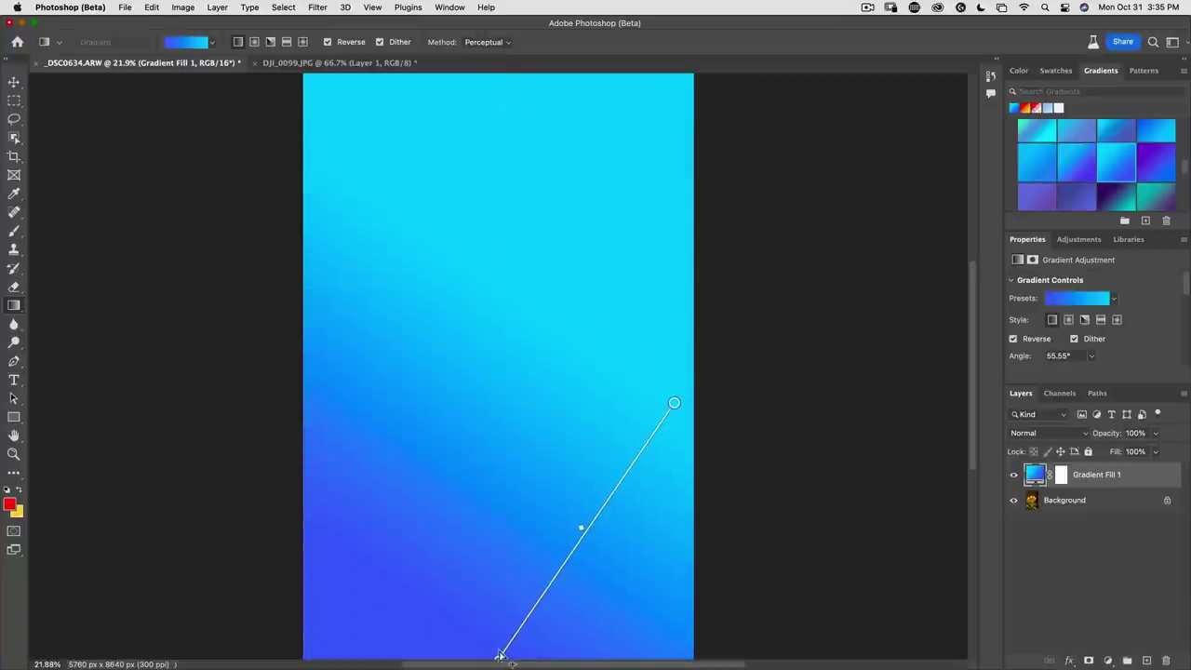
drag(500, 659, 512, 355)
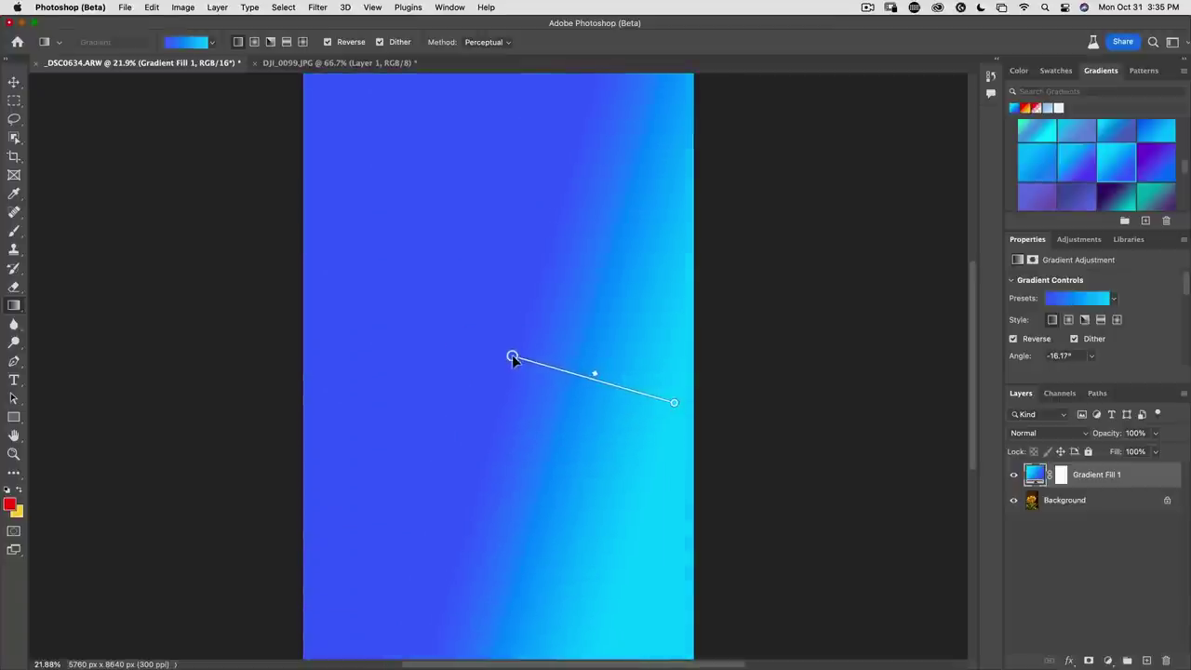
Add a white (ffffff) middle stop to the blue-to-cyan gradient
click(568, 372)
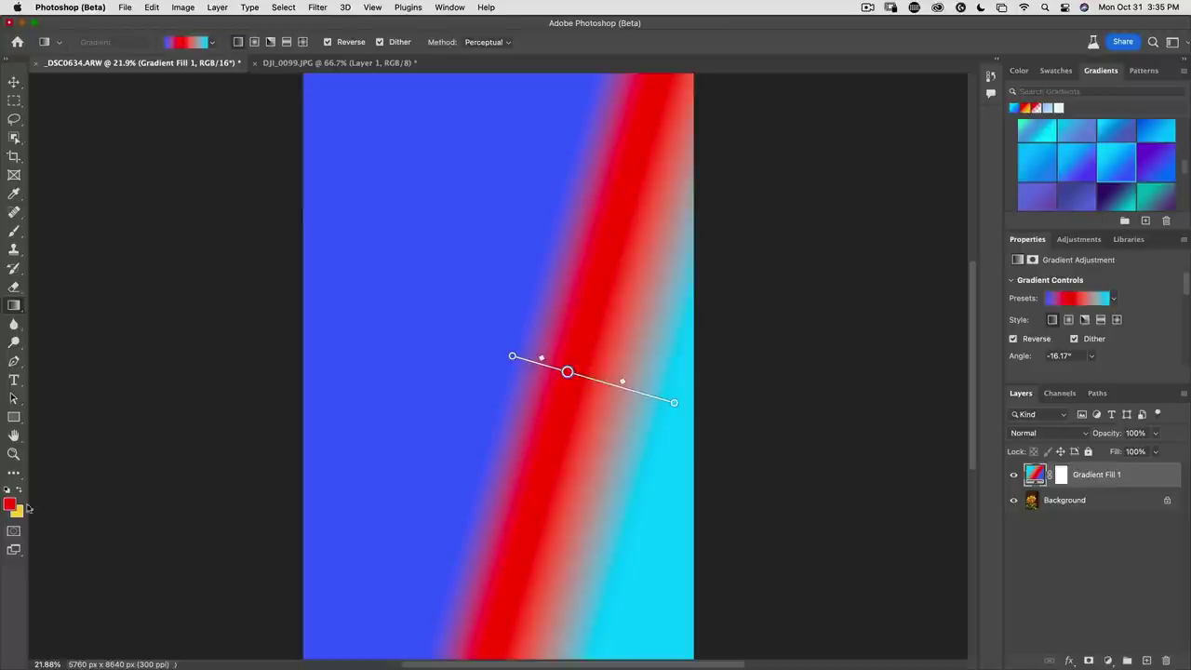
double_click(568, 372)
text(ffffff)
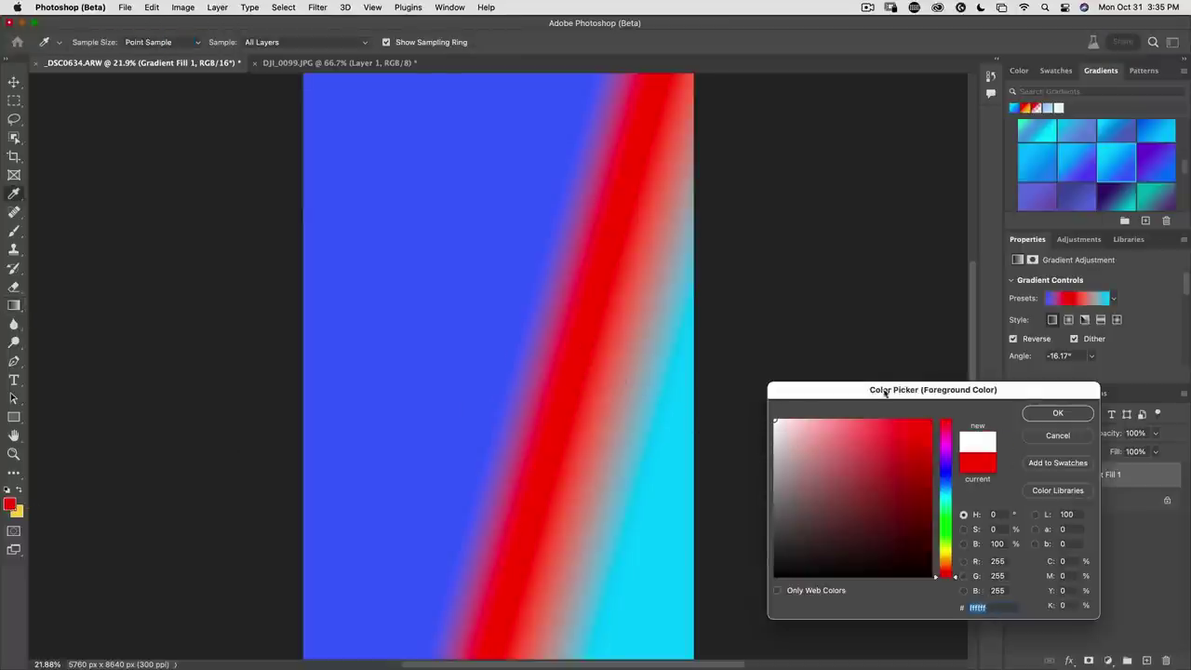
click(1051, 417)
Switch the gradient to a smaller, centred radial style with Reverse turned off
drag(511, 353, 373, 214)
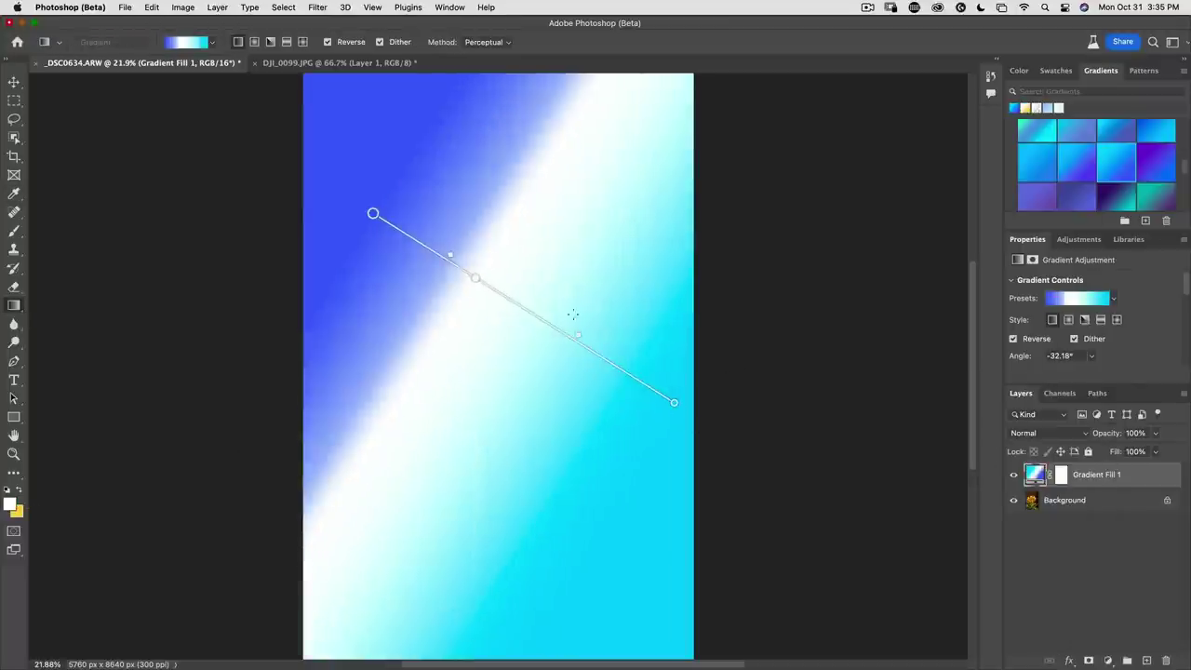
click(254, 42)
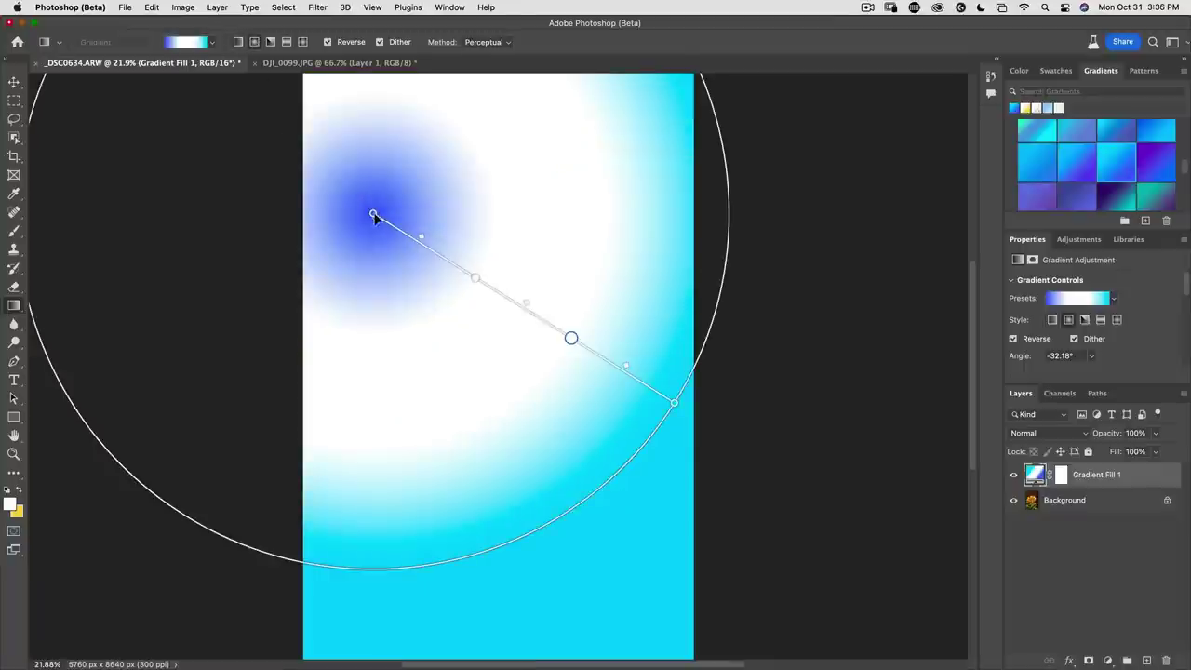
drag(373, 215, 525, 321)
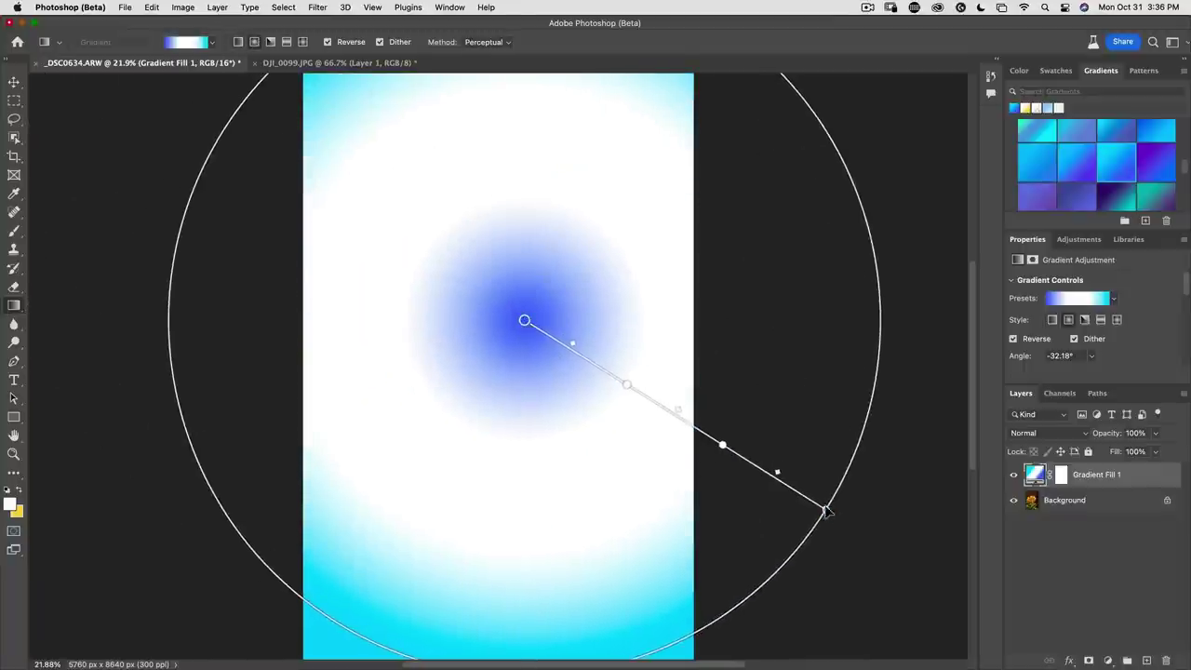
drag(827, 510, 715, 434)
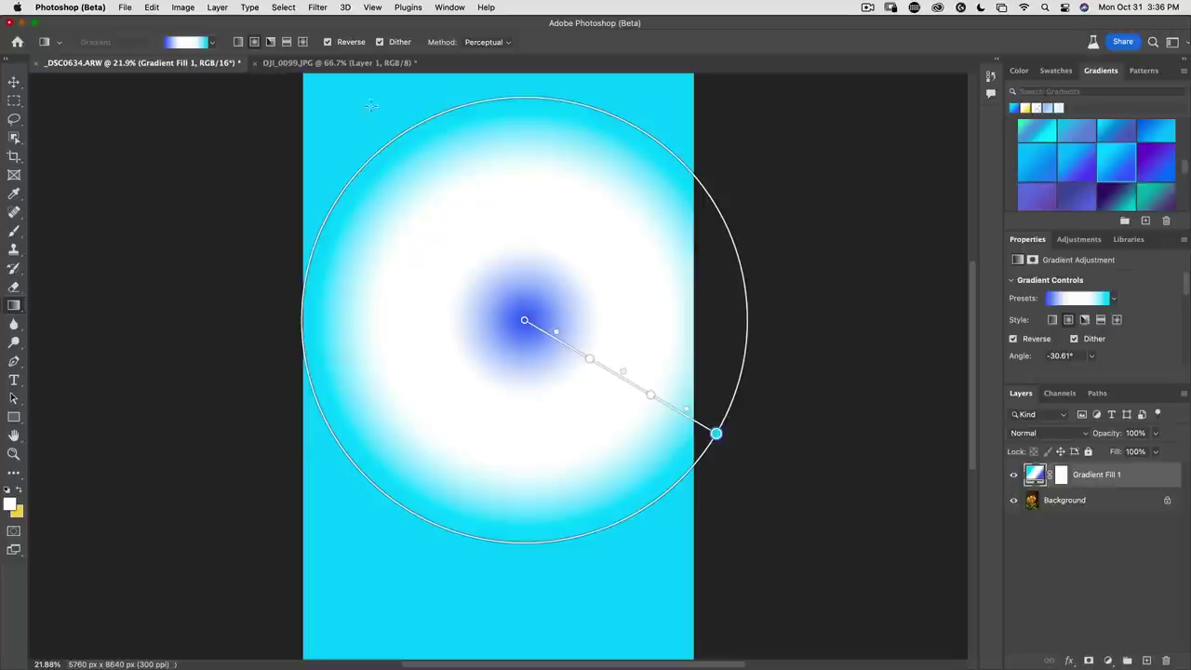
click(327, 42)
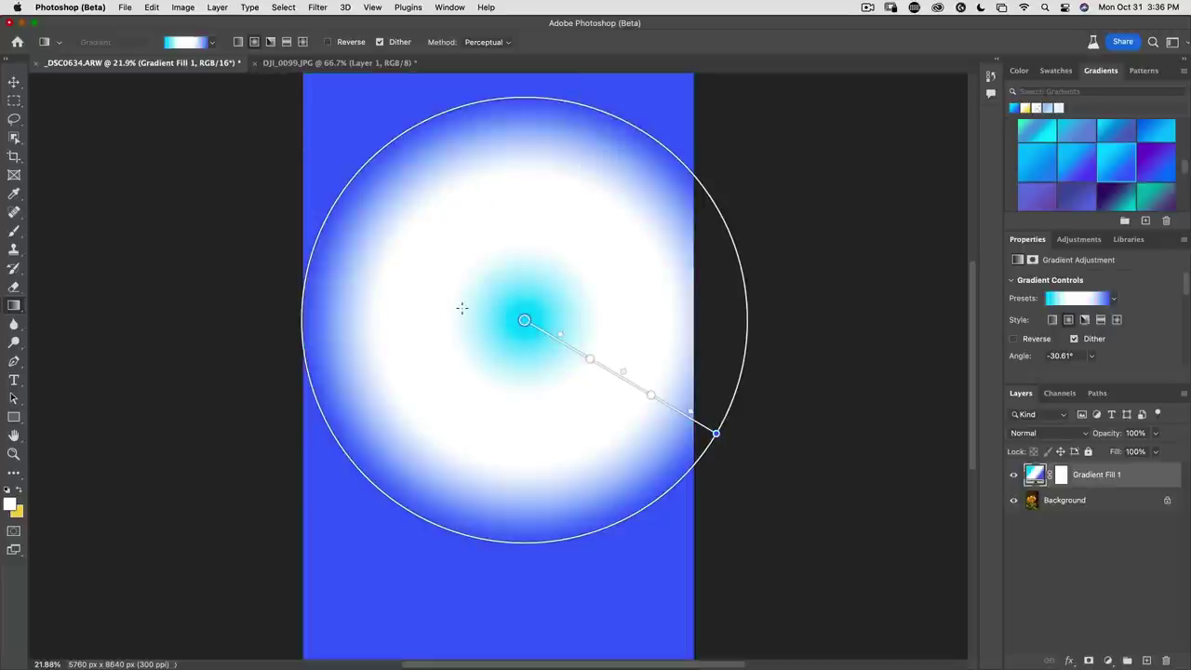
Try angle and reflected styles, then finish with a diamond gradient with a wide white centre
click(271, 42)
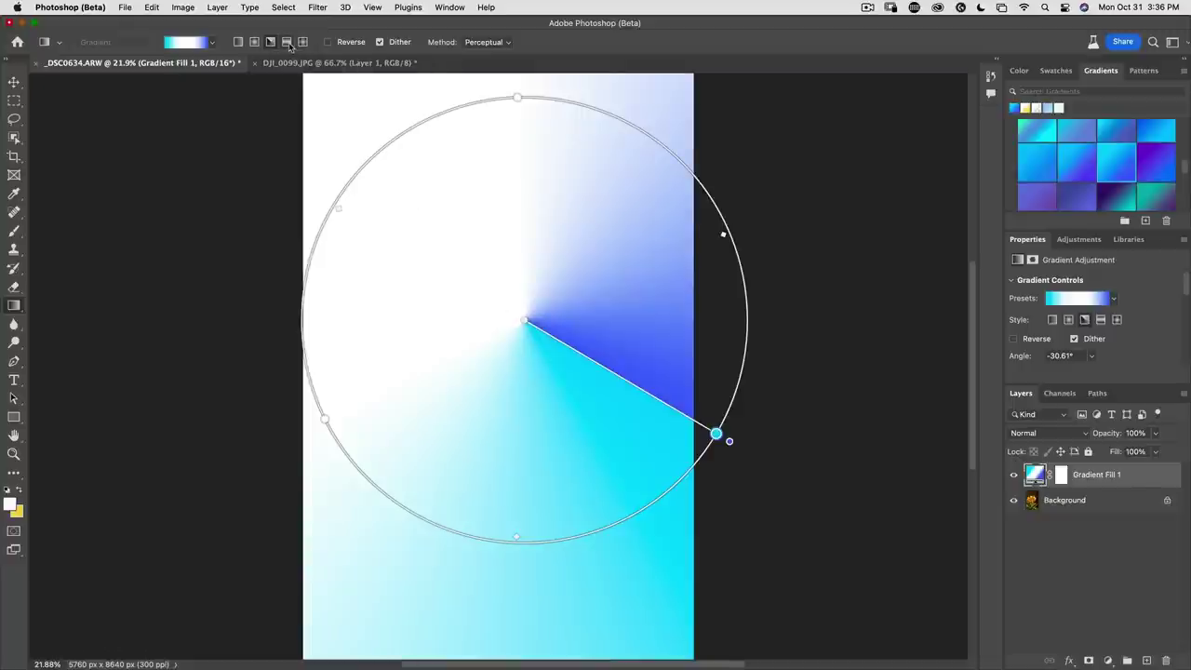
click(289, 45)
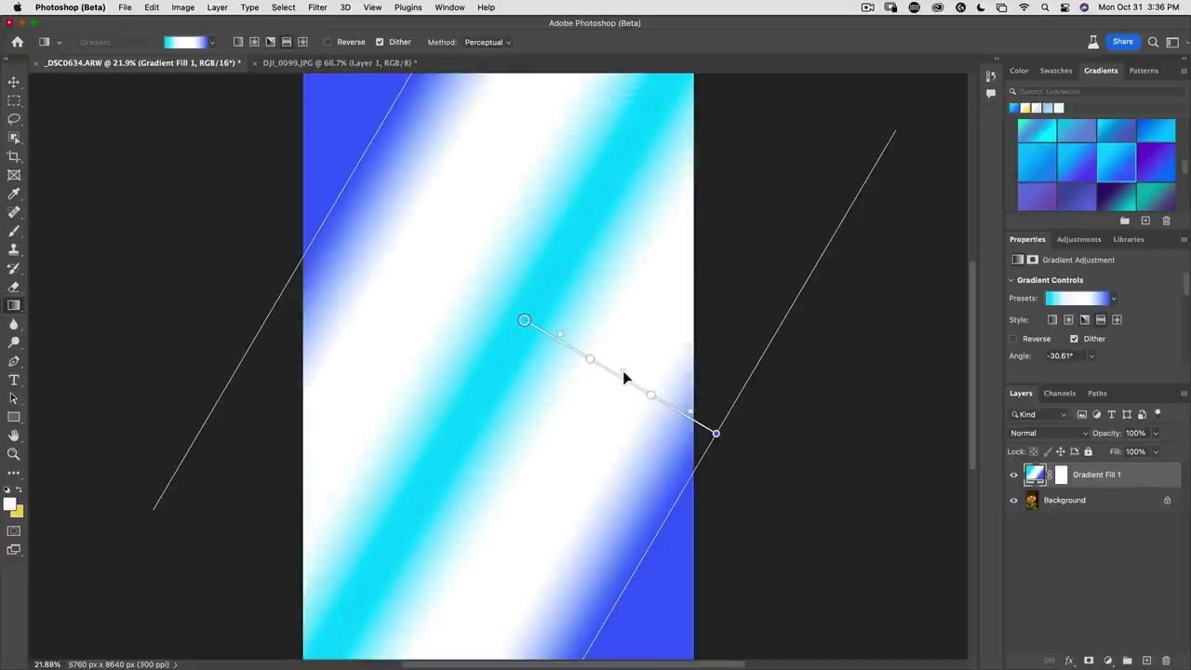
drag(623, 377, 531, 325)
drag(716, 430, 646, 391)
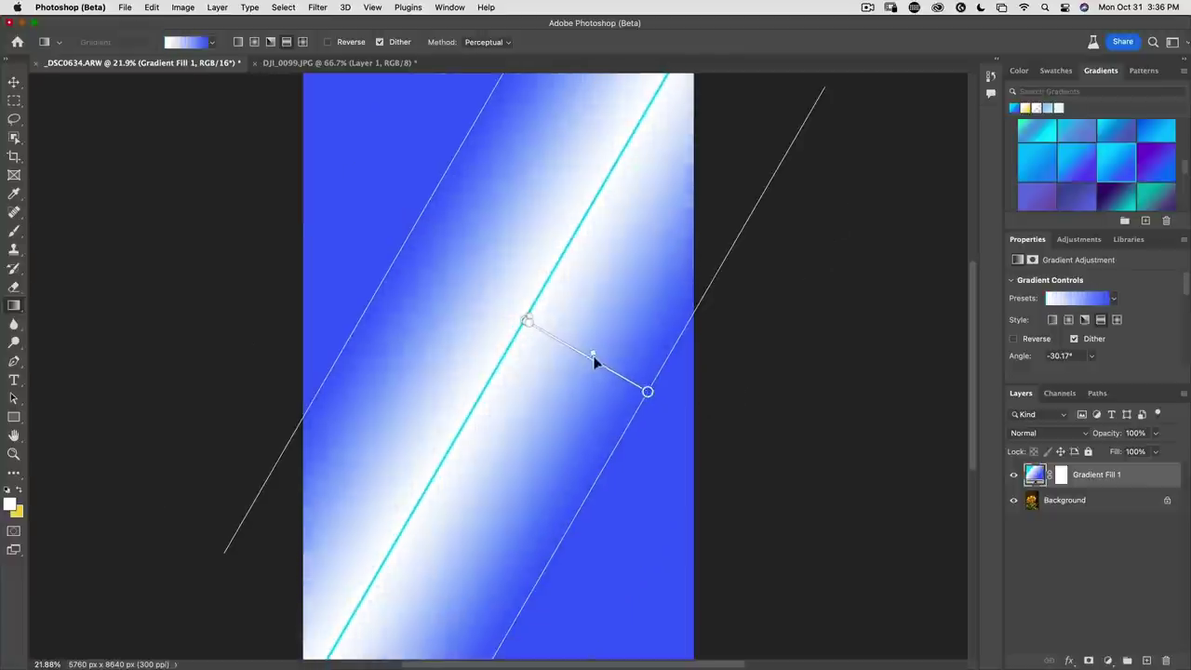
click(551, 335)
drag(552, 336, 633, 390)
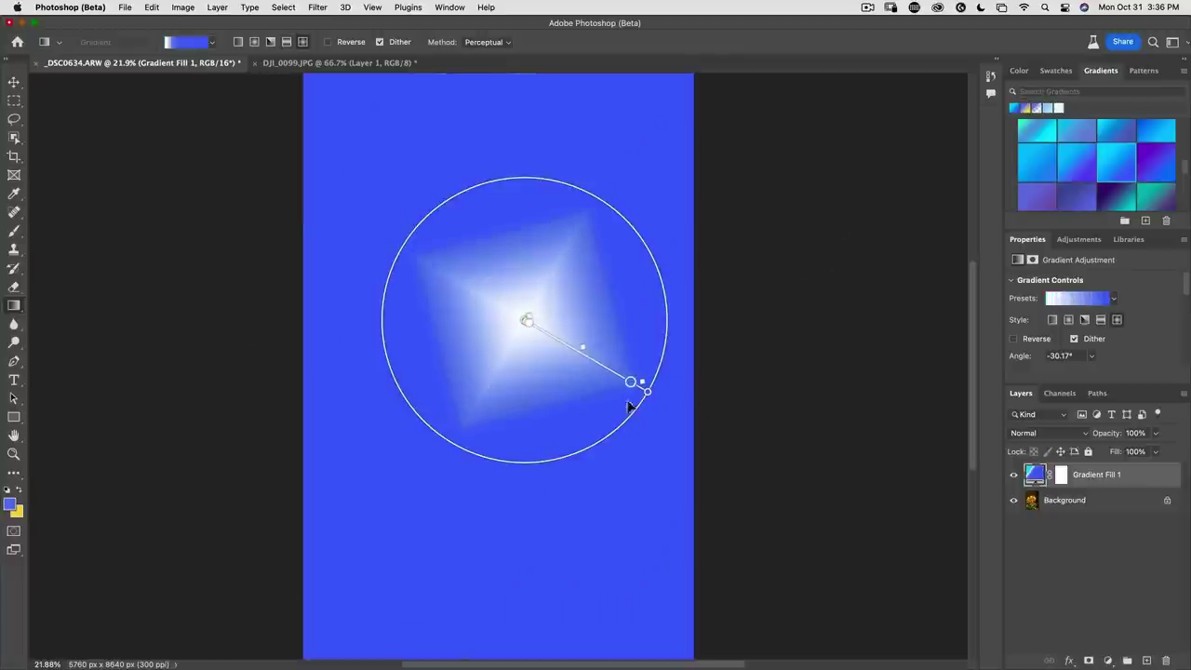